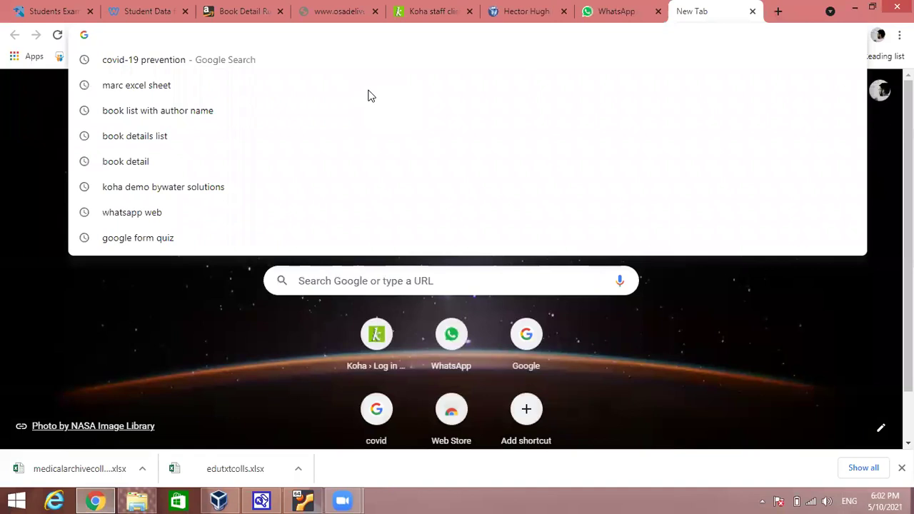
Step: Open google.com.pk and search for "marc edit 6"
type("google.com.pk")
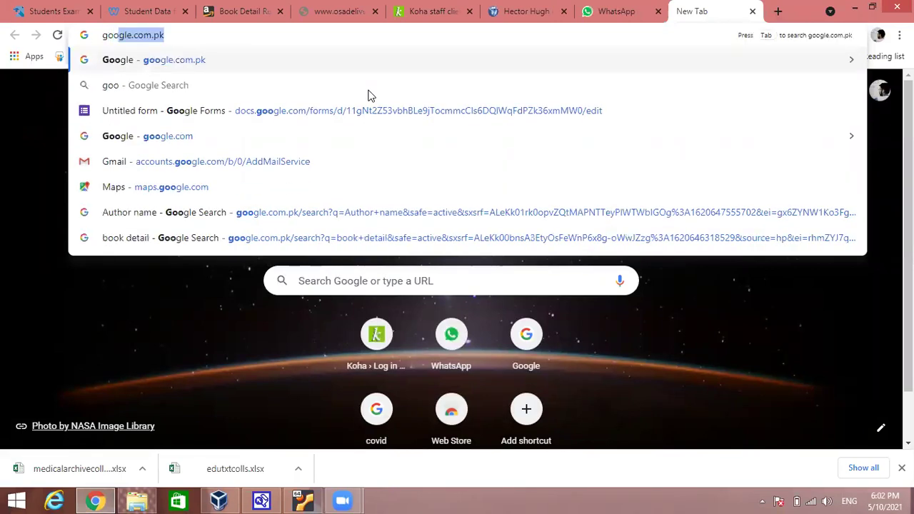
key("Return")
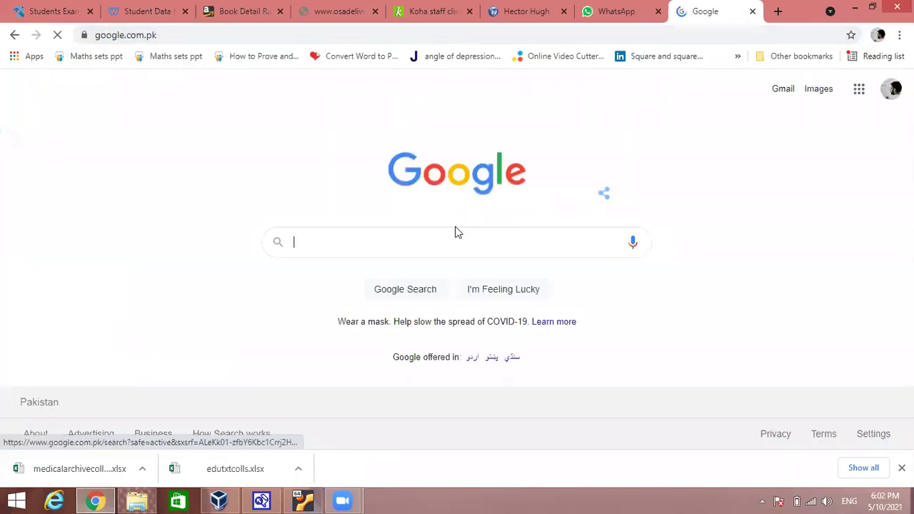
type("mark")
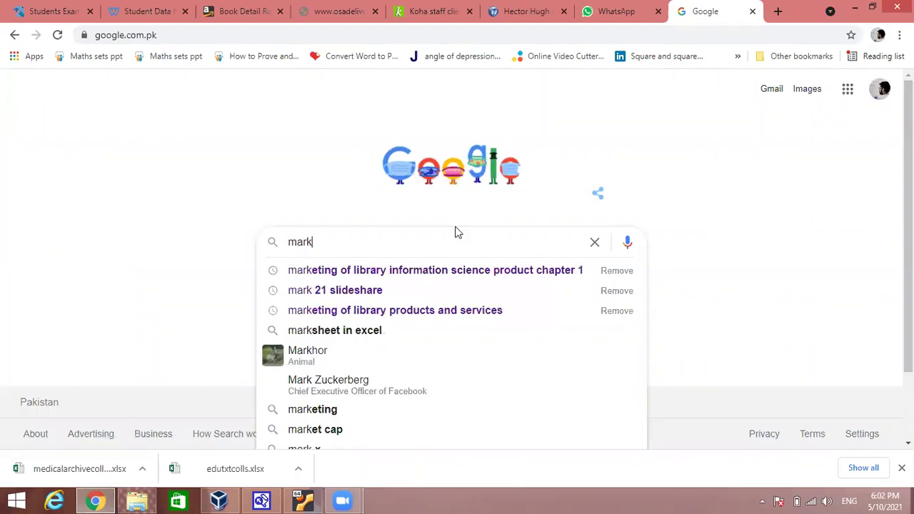
type(" edit")
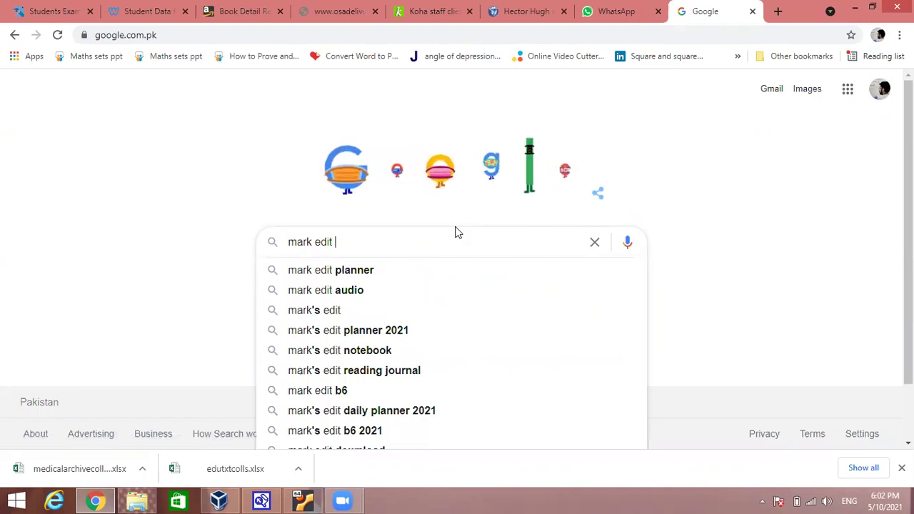
type("6")
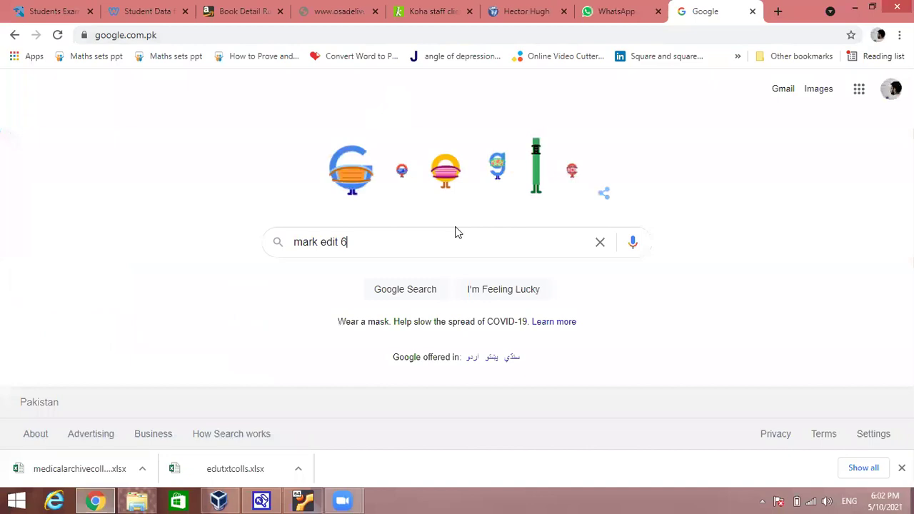
left_click(317, 243)
key("BackSpace")
key("BackSpace")
type("c")
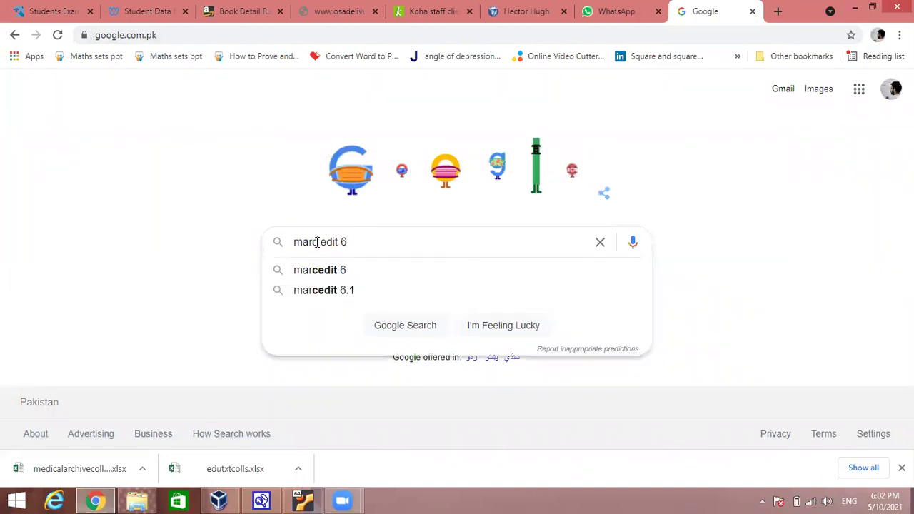
key("Return")
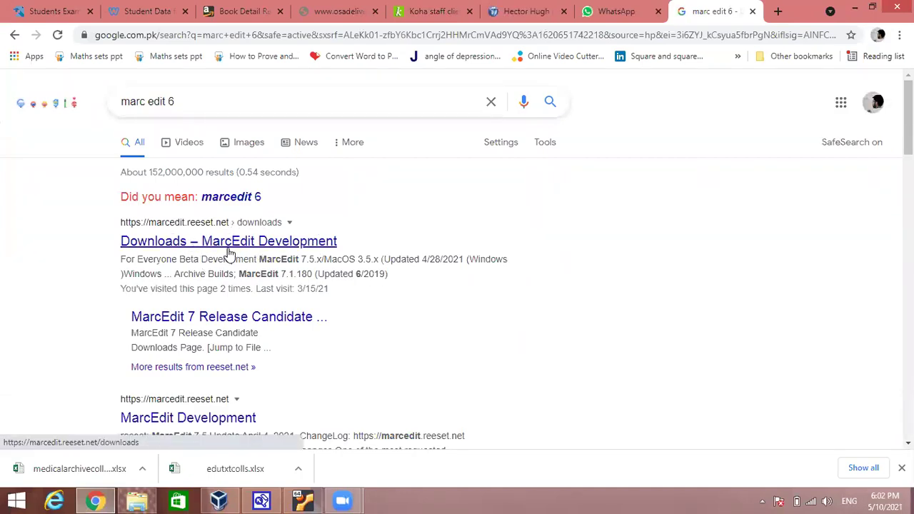
Step: Open the MarcEdit Development Downloads page and bring up the Windows 64-bit download options for MarcEdit 7.3.x
left_click(228, 246)
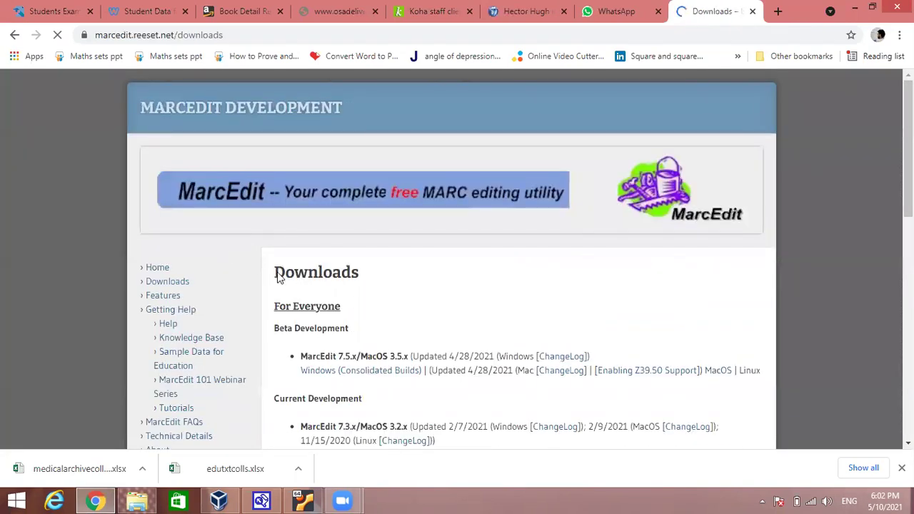
scroll(279, 272, "down", 3)
scroll(290, 236, "up", 2)
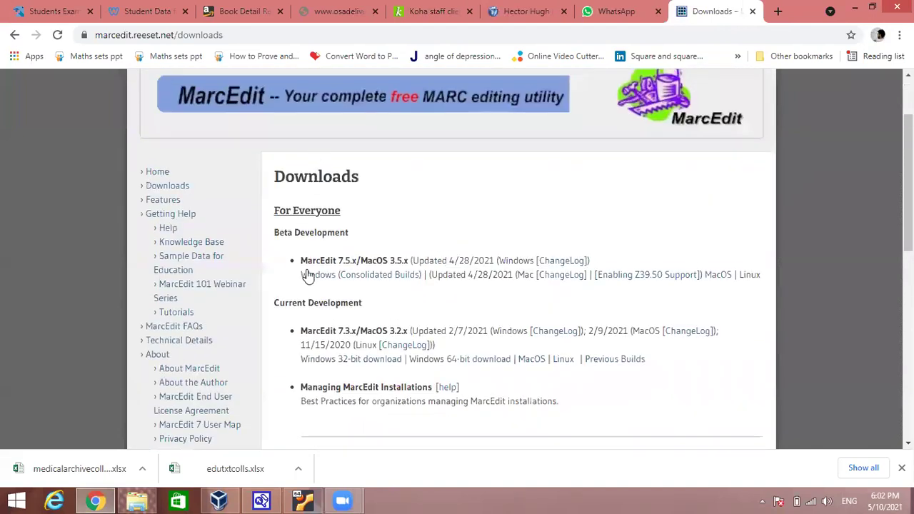
scroll(310, 281, "down", 2)
scroll(312, 278, "up", 2)
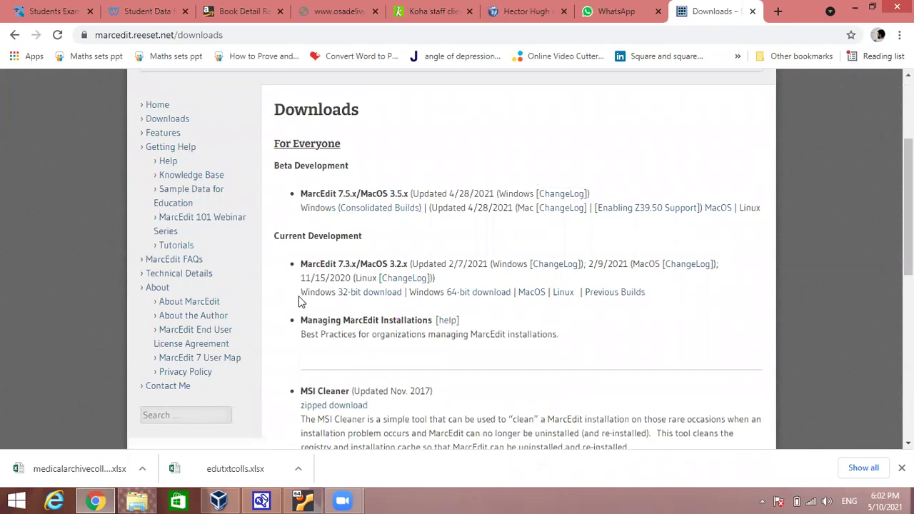
scroll(300, 300, "down", 1)
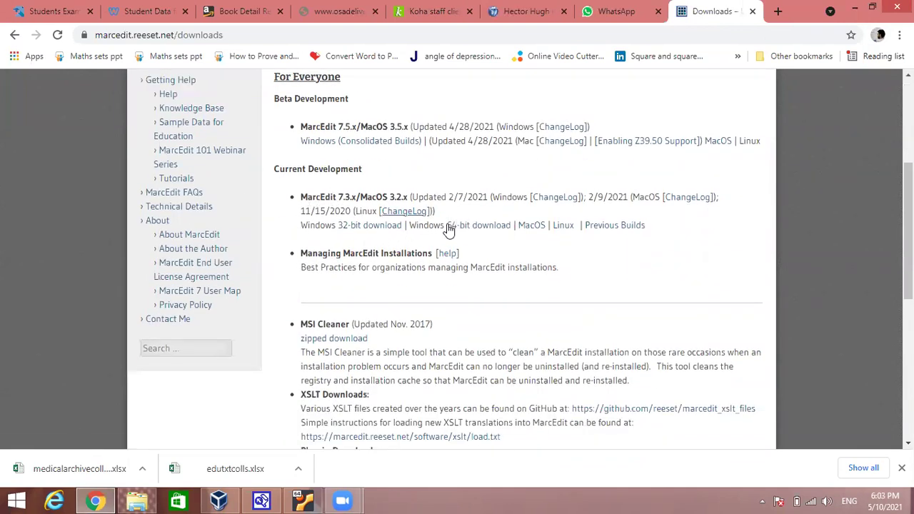
left_click(473, 229)
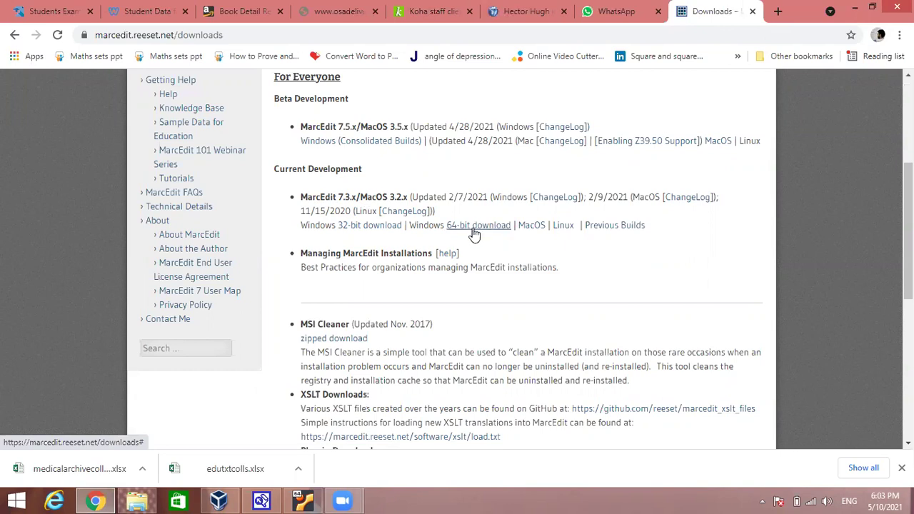
left_click(471, 230)
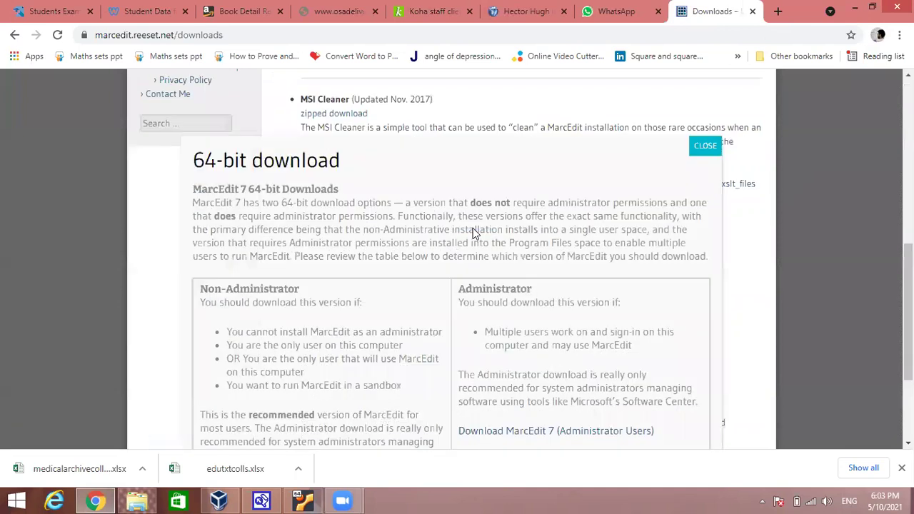
scroll(400, 250, "down", 2)
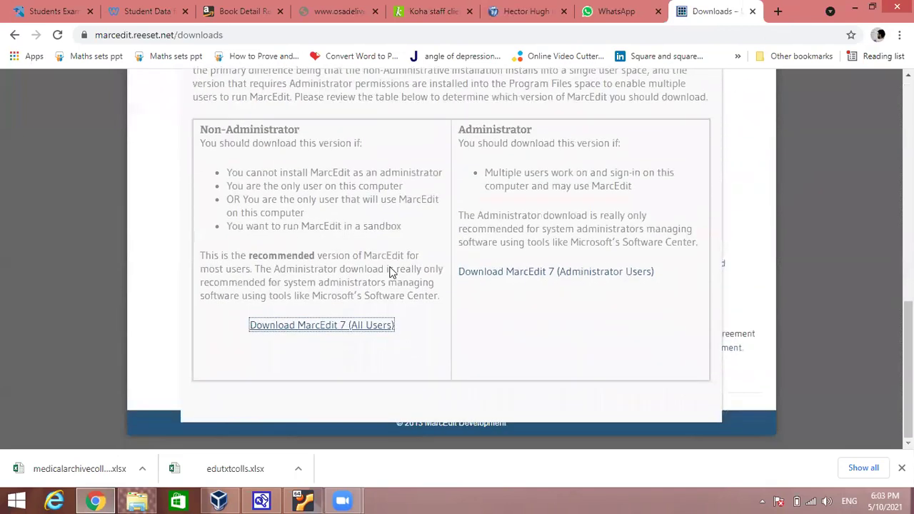
Step: Start downloading the non-administrator MarcEdit 7 (All Users) installer, and cancel saving MarcEdit_Setup64
left_click(560, 273)
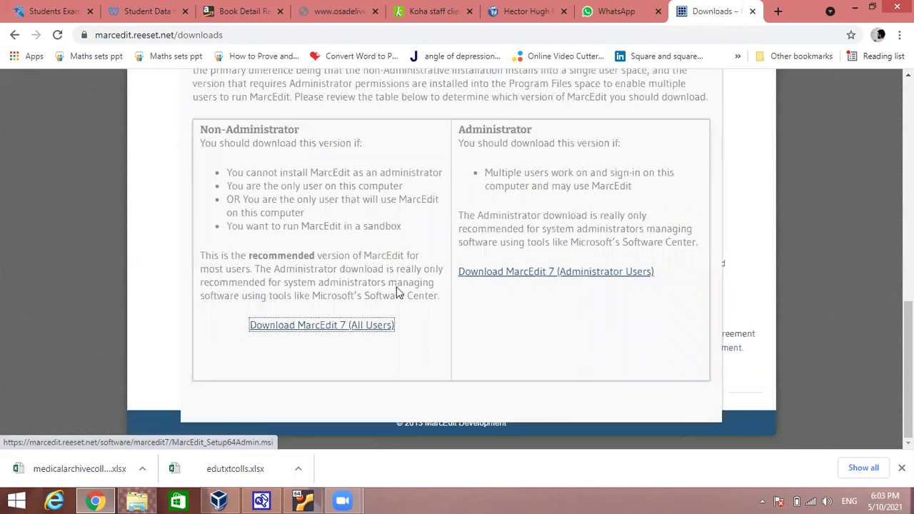
left_click(340, 327)
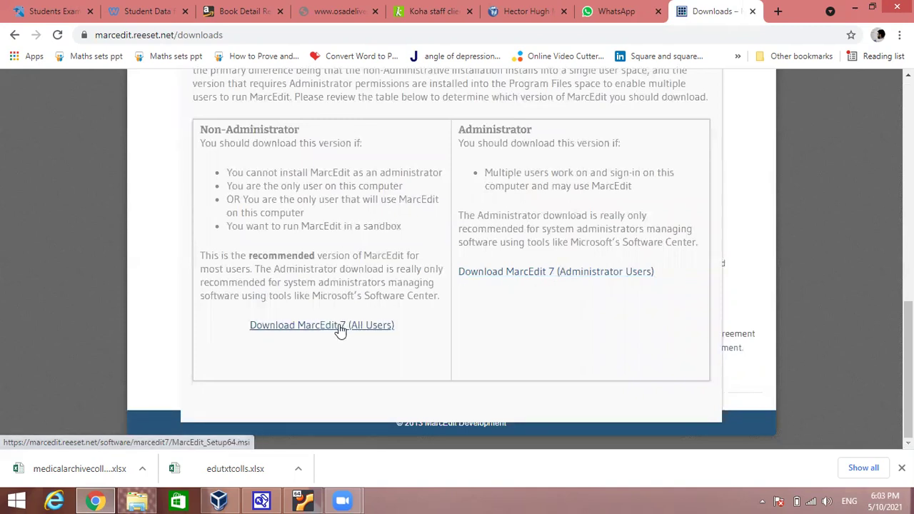
left_click(340, 327)
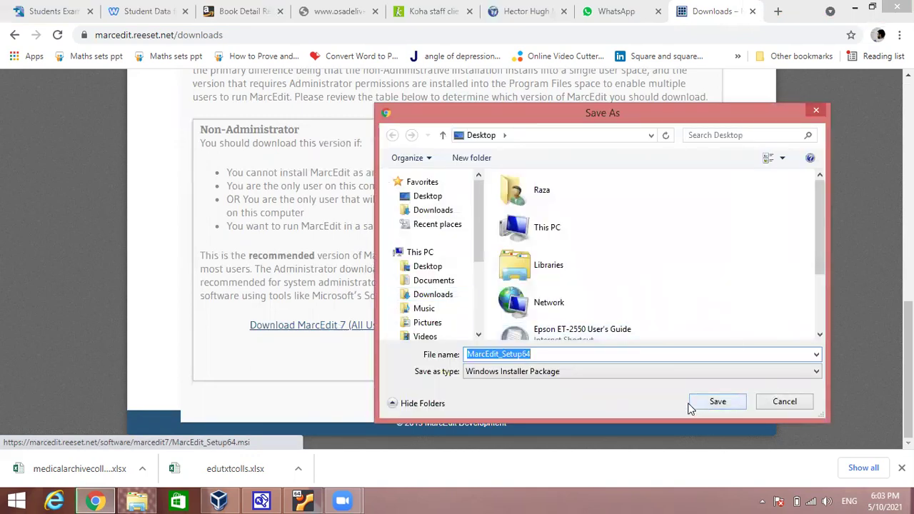
left_click(782, 401)
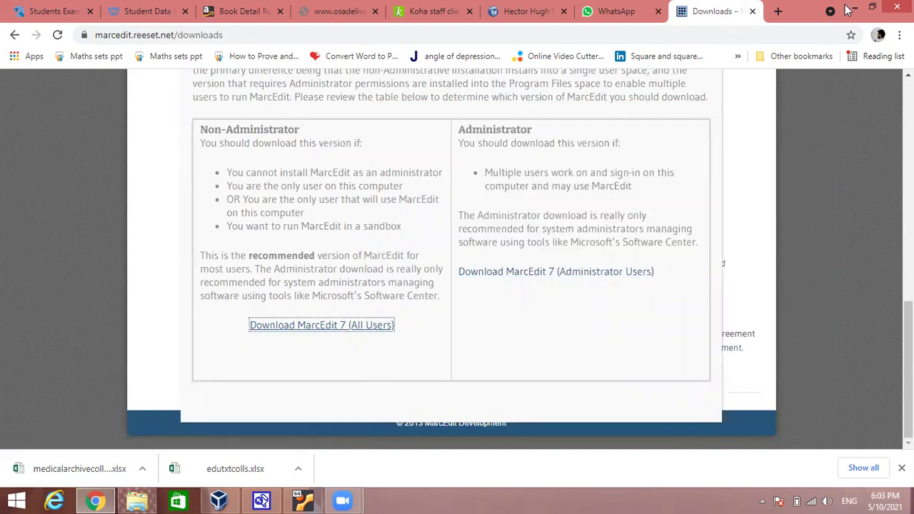
Step: Minimize the browser, launch MarcEdit 6 from the desktop and open the Delimited Text Translator
left_click(853, 8)
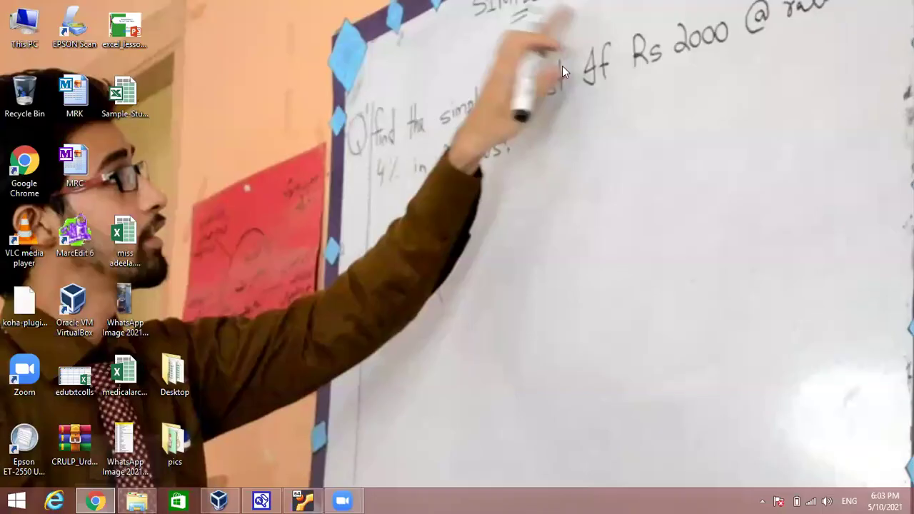
left_click(73, 234)
double_click(73, 235)
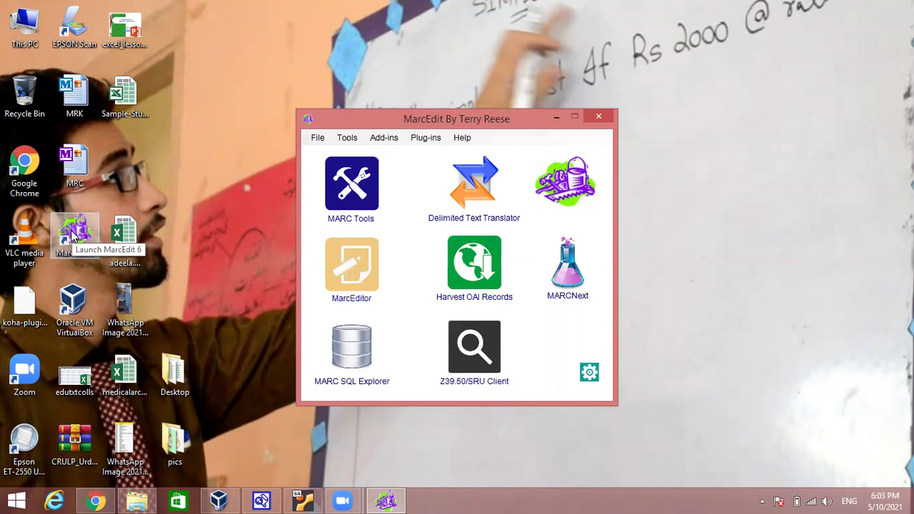
left_click(476, 198)
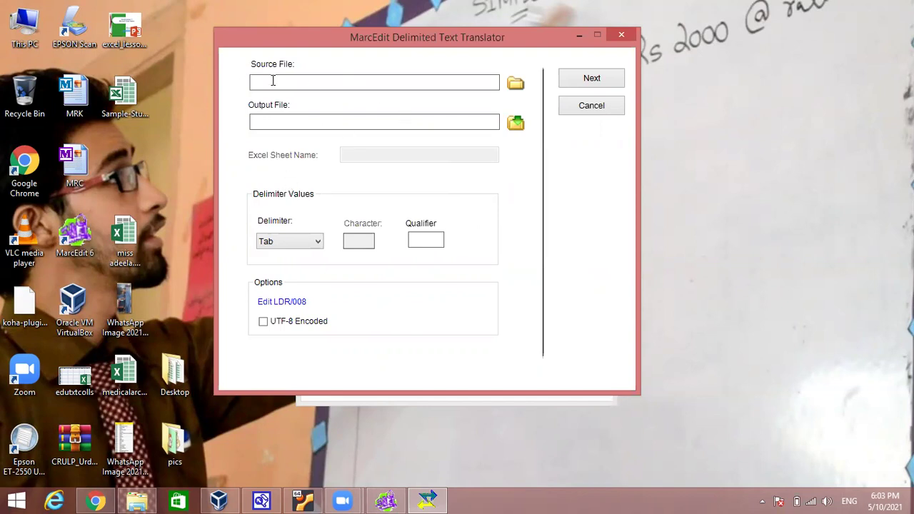
Step: Set the source file to the Desktop Excel worksheet named after a person, with the file filter on All Files (*.*)
left_click(513, 85)
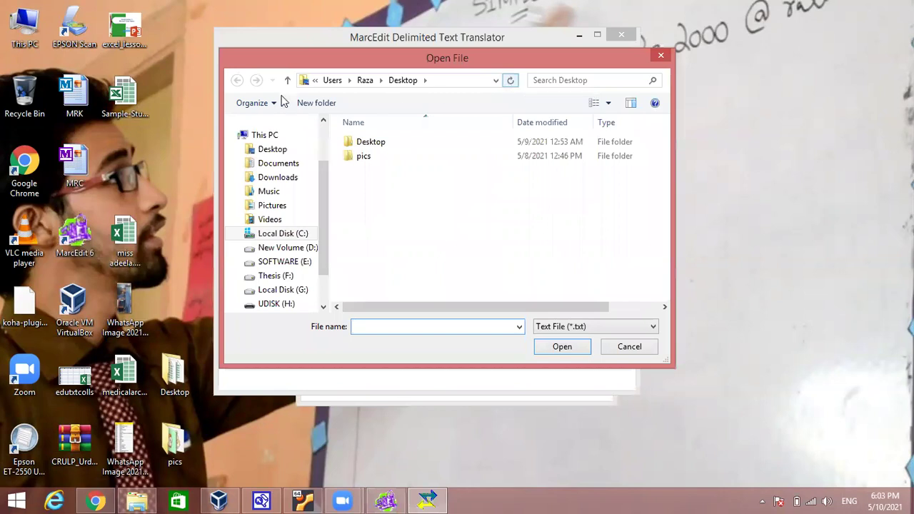
left_click(322, 147)
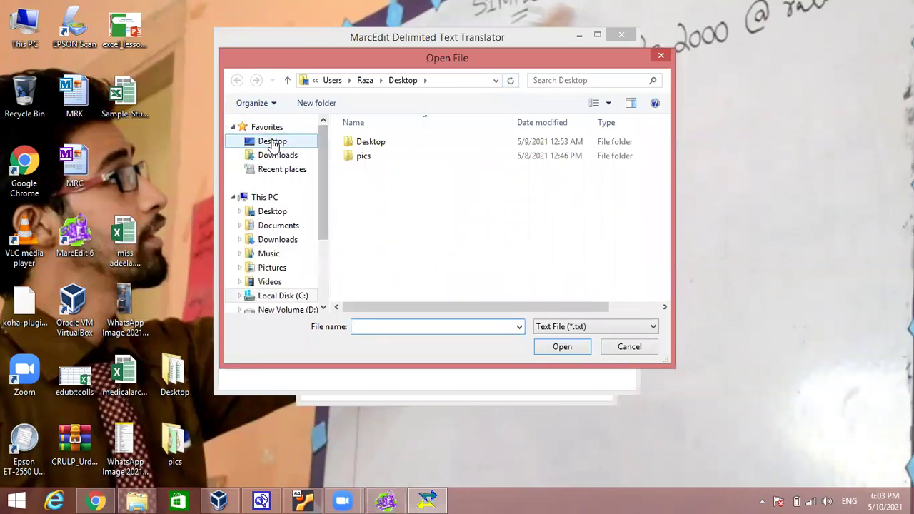
left_click(272, 142)
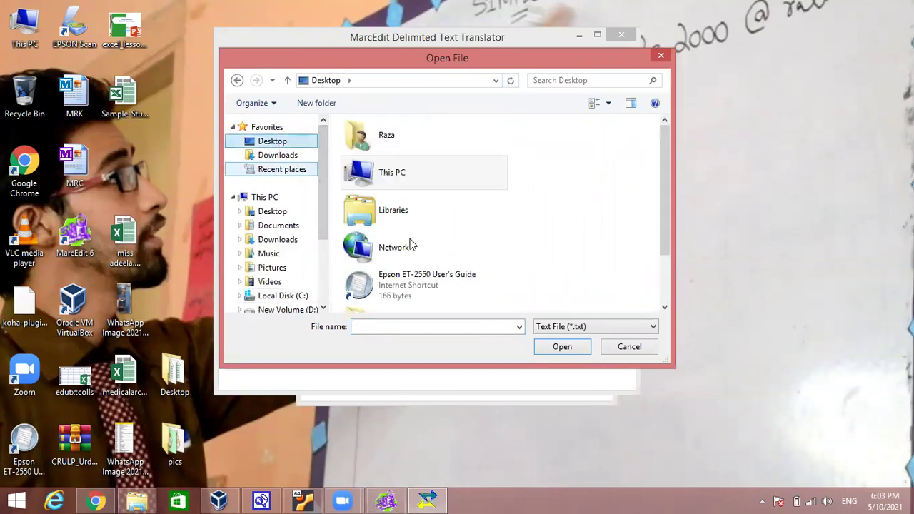
left_click(598, 332)
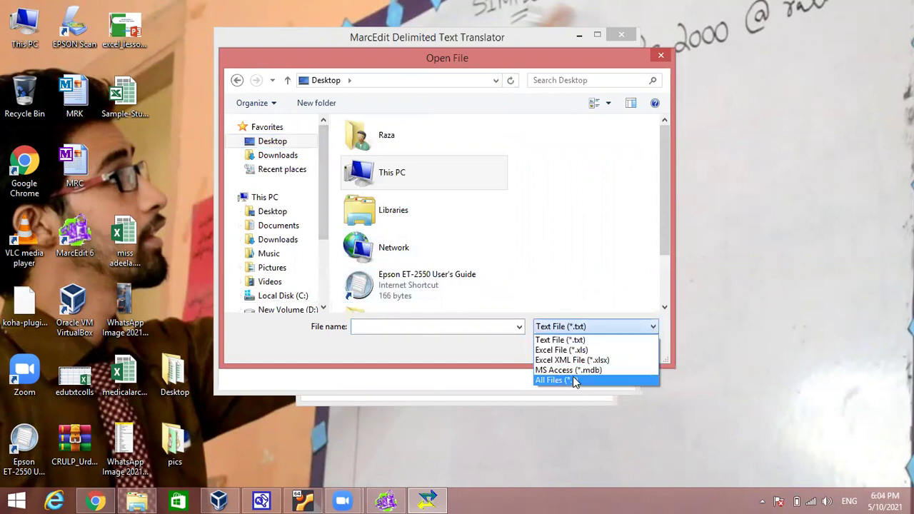
left_click(574, 380)
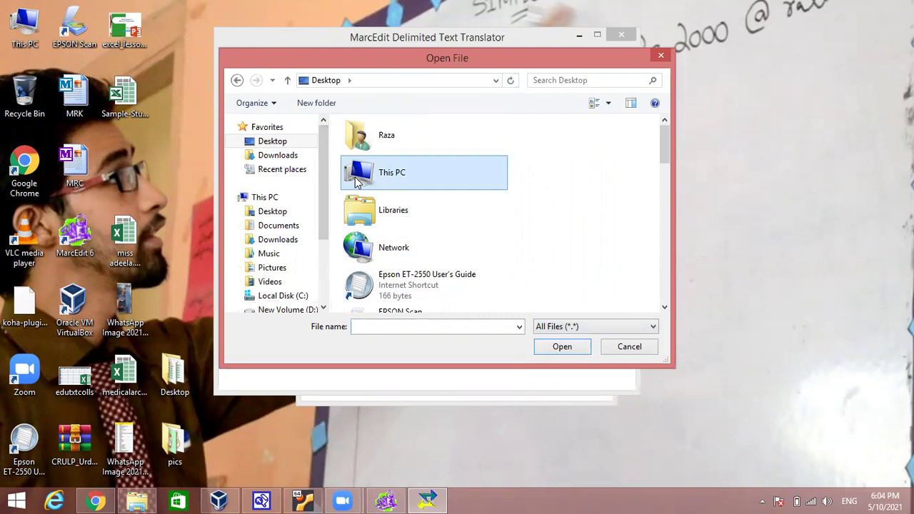
scroll(392, 190, "down", 5)
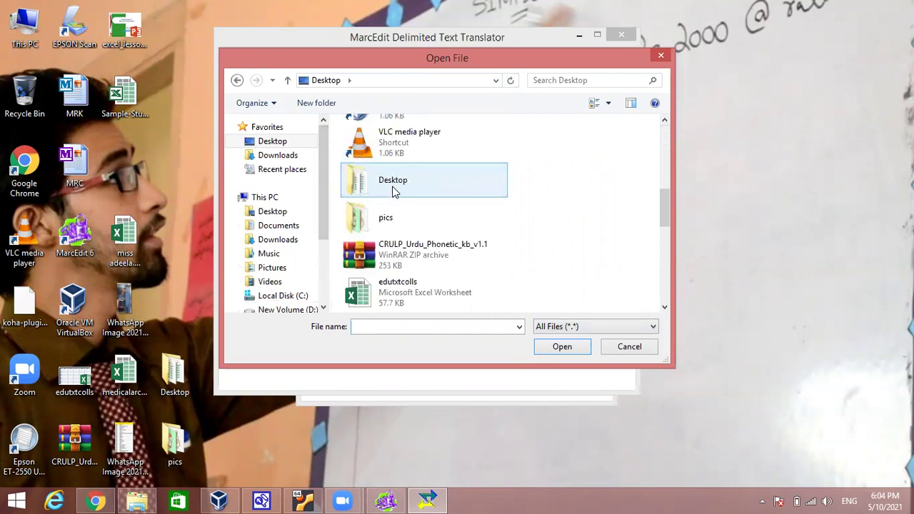
scroll(393, 191, "down", 3)
scroll(393, 192, "up", 9)
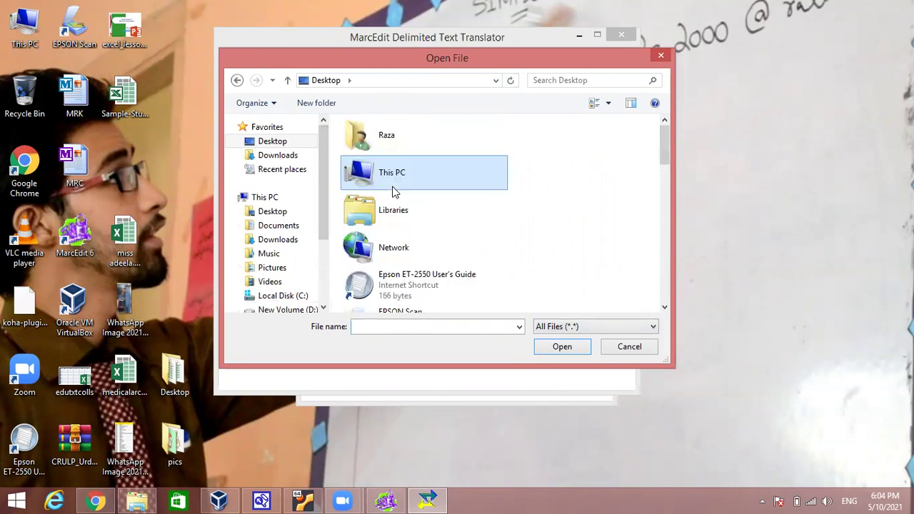
scroll(392, 191, "down", 8)
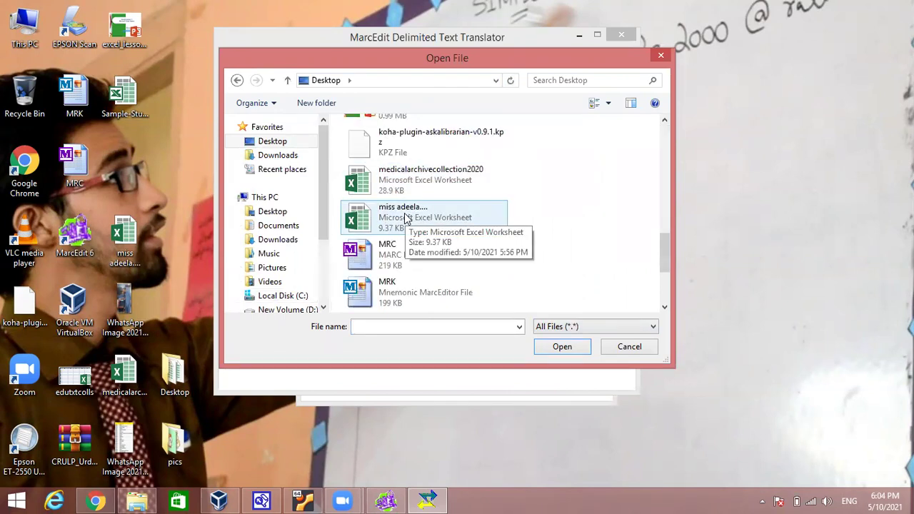
double_click(404, 217)
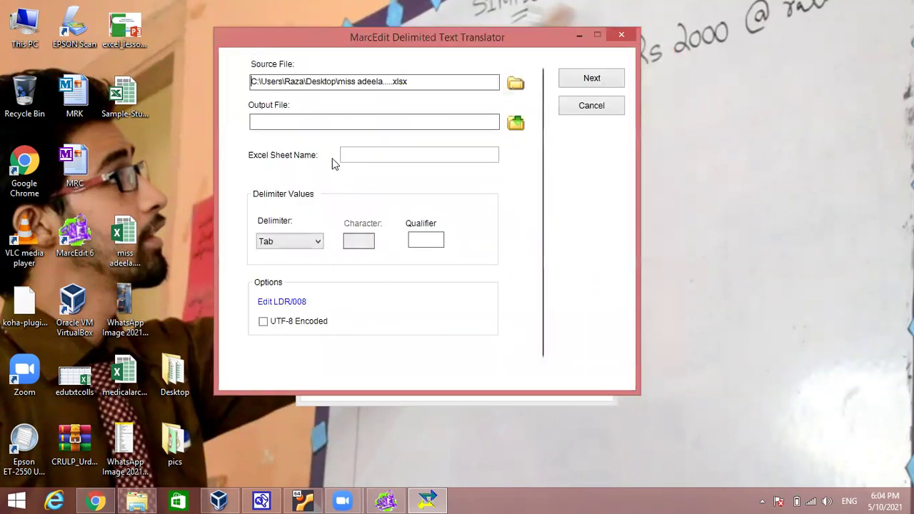
Step: Set the output file to "MRK 2" on the Desktop, saved as a MARC Text File (*.mrk)
left_click(511, 126)
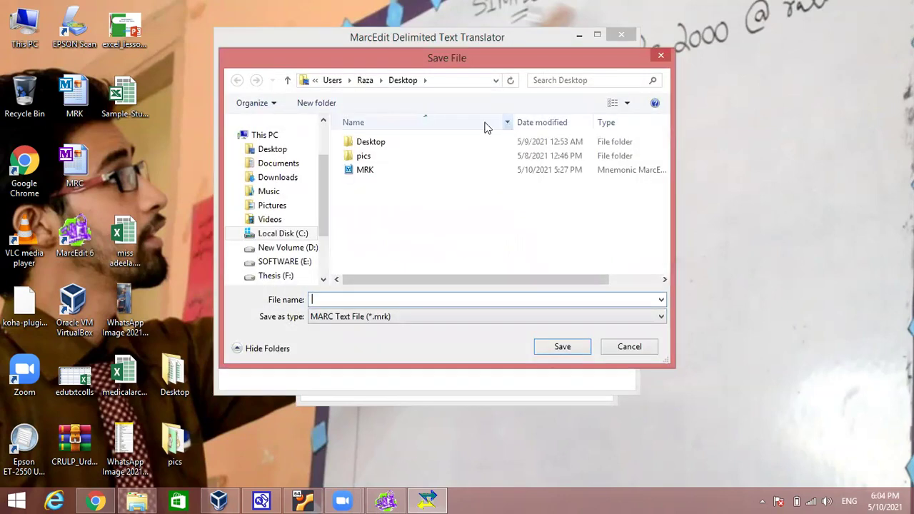
scroll(327, 176, "up", 2)
left_click(292, 141)
left_click(406, 318)
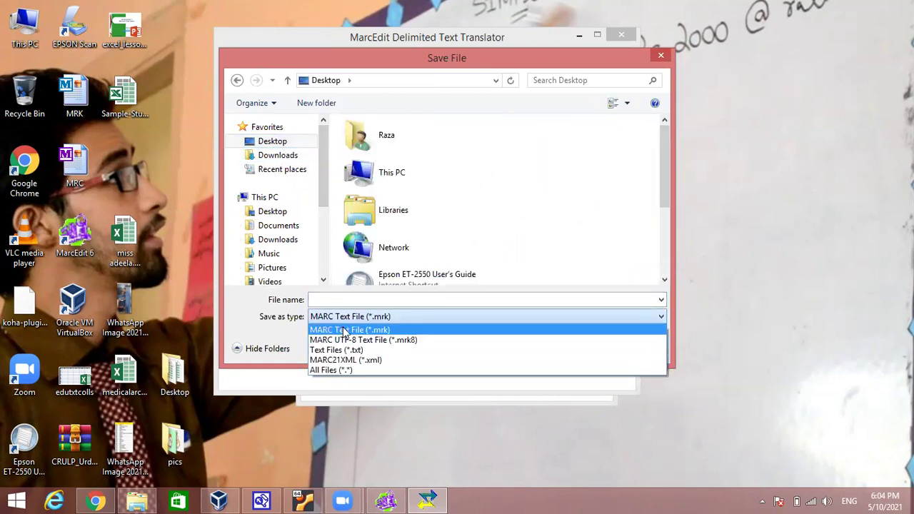
left_click(369, 330)
left_click(429, 296)
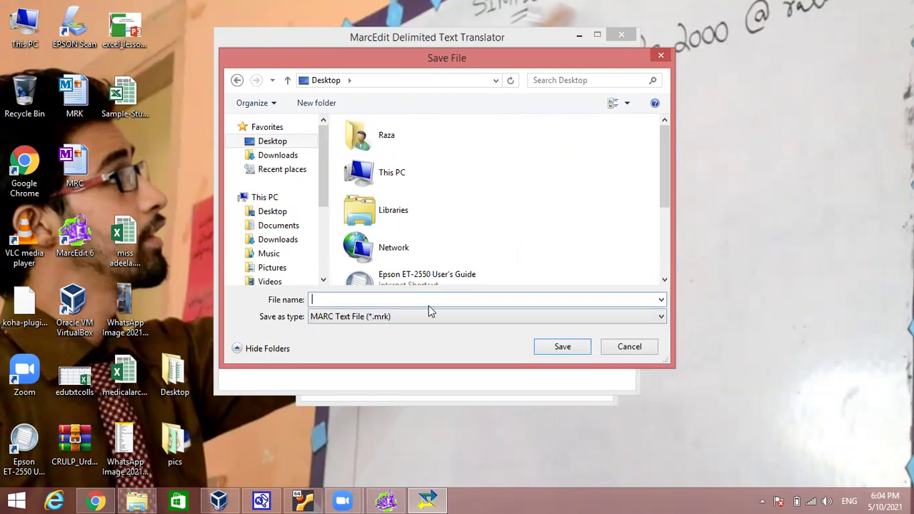
type("MRK")
type(" @")
left_click(557, 350)
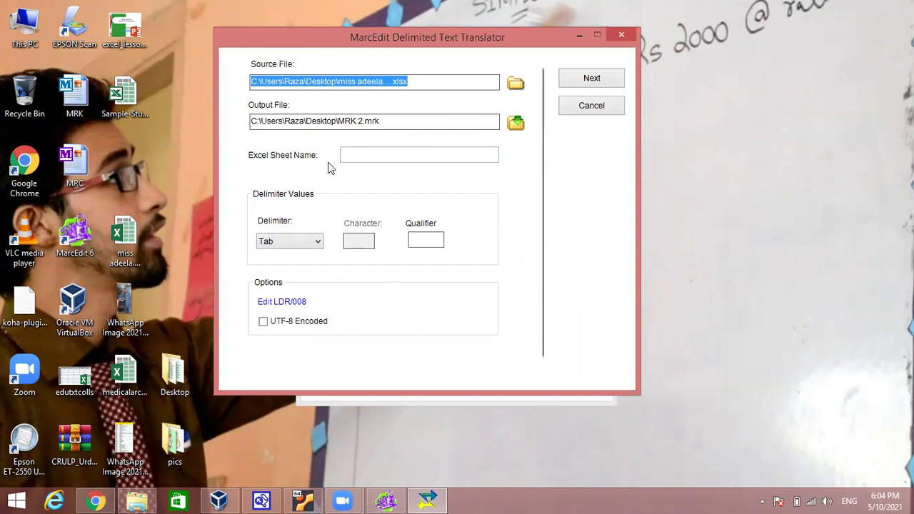
Step: Set the Excel sheet name to sheet1, continue to the field mapping and auto-generate the arguments
left_click(352, 155)
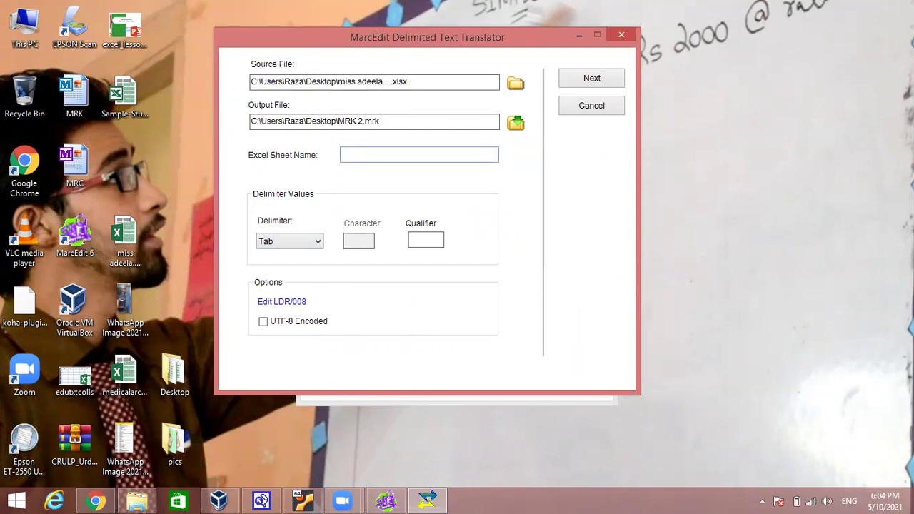
type("sheet1")
left_click(587, 80)
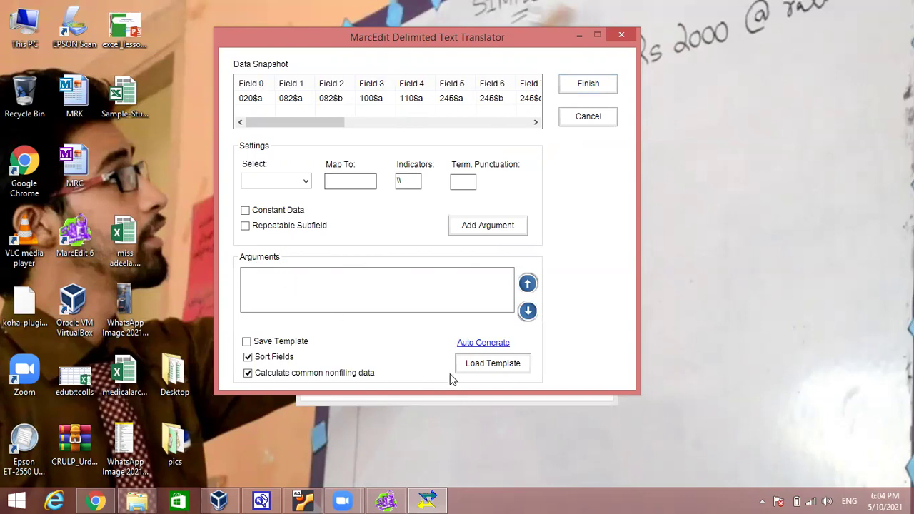
left_click(484, 342)
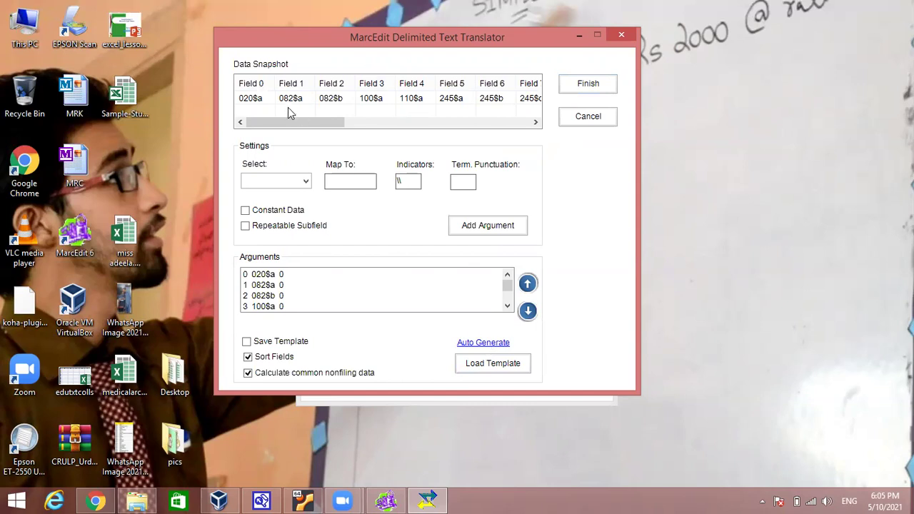
Step: Join the 082$a and 082$b arguments into one field
left_click(270, 286)
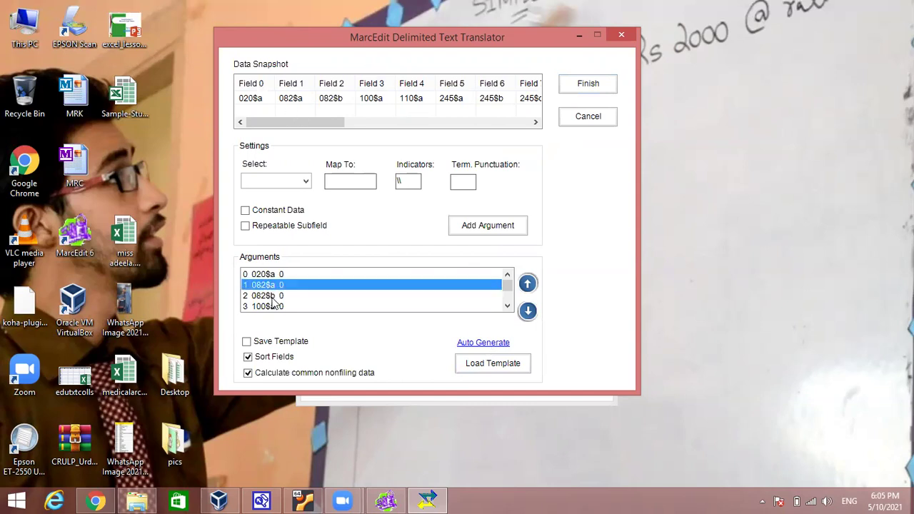
left_click(273, 296, "shift")
right_click(276, 285)
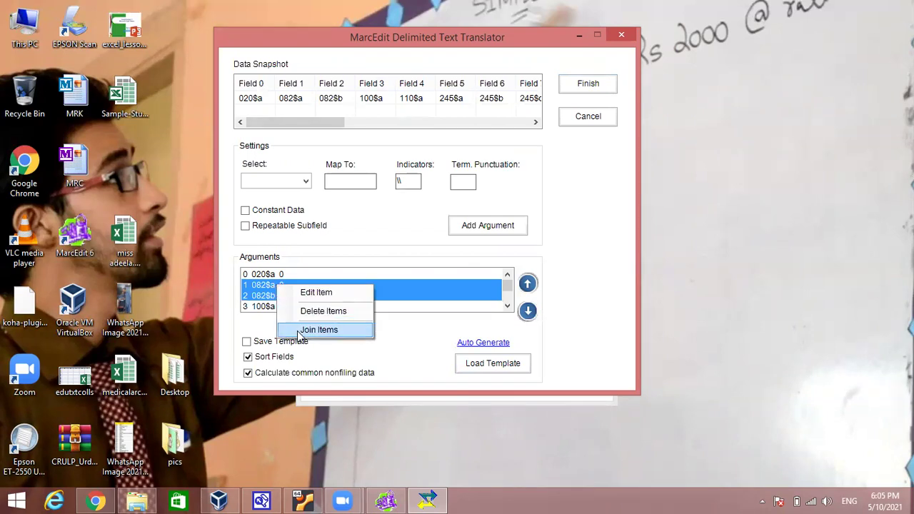
left_click(297, 330)
Step: Join the 245$a, 245$b and 245$c arguments into one field
left_click(506, 305)
scroll(270, 291, "down", 1)
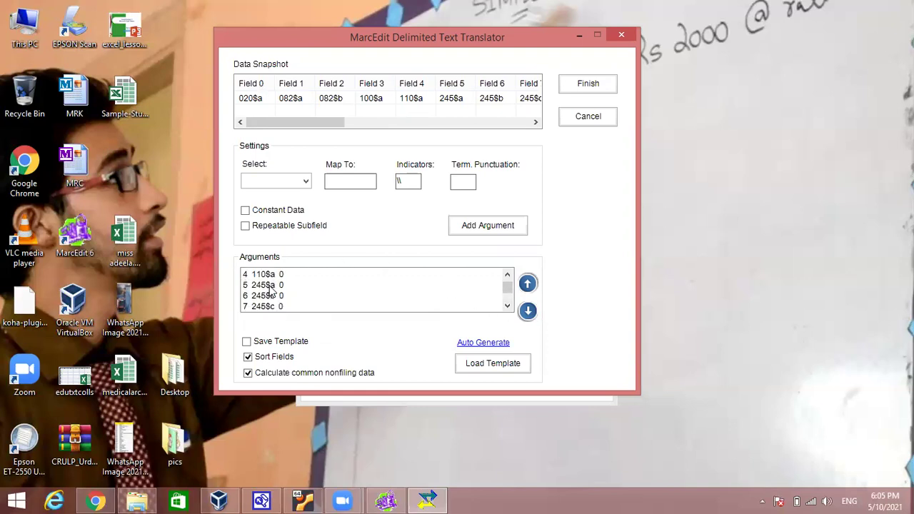
left_click(270, 285)
left_click(274, 296, "ctrl")
left_click(275, 306, "ctrl")
scroll(275, 303, "down", 1)
scroll(275, 300, "up", 1)
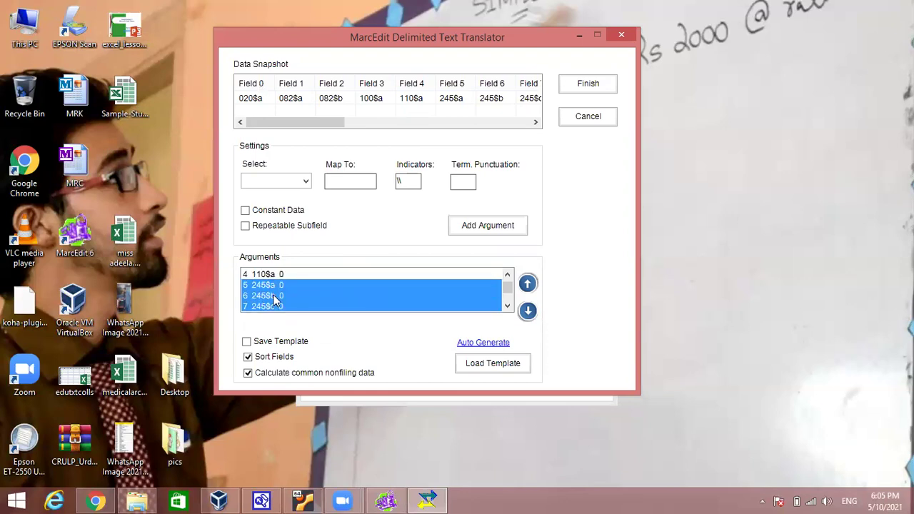
right_click(272, 300)
left_click(304, 339)
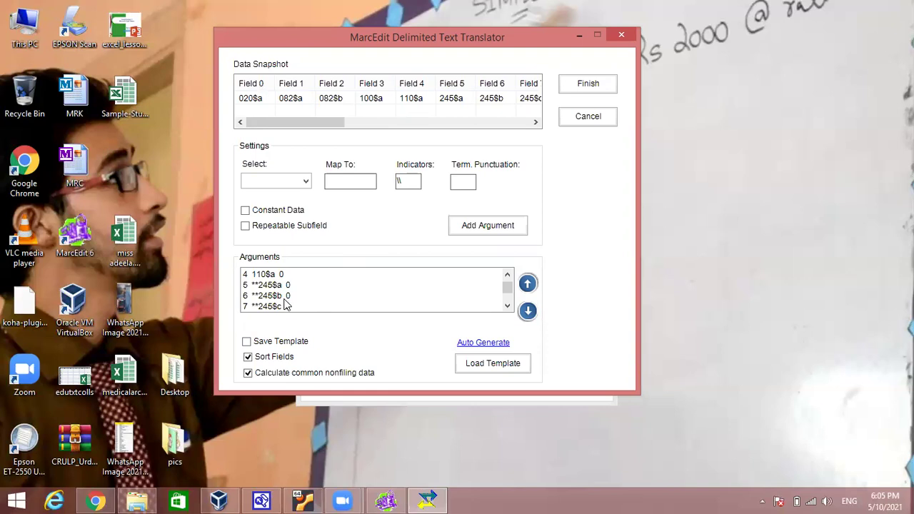
Step: Join the 260$a, 260$b and 260$c arguments into one field
scroll(284, 305, "down", 1)
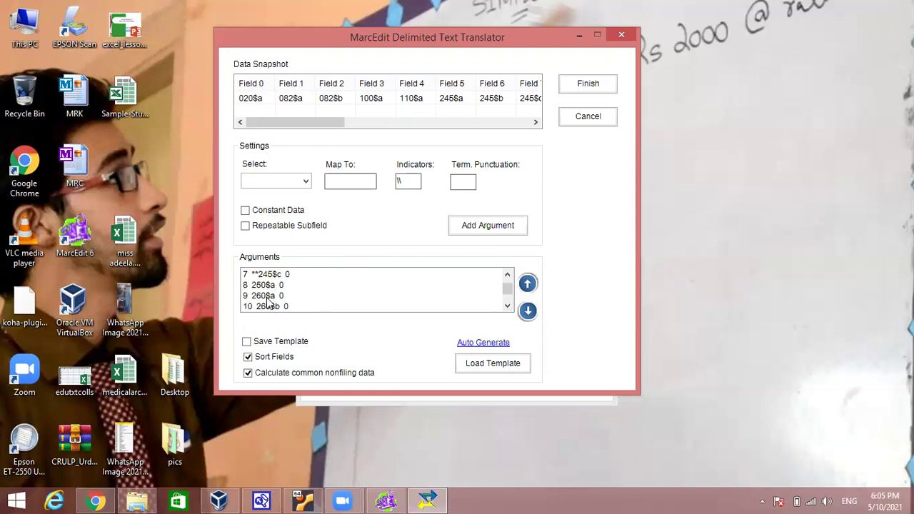
left_click(267, 296)
left_click(271, 306, "ctrl")
scroll(274, 291, "down", 1)
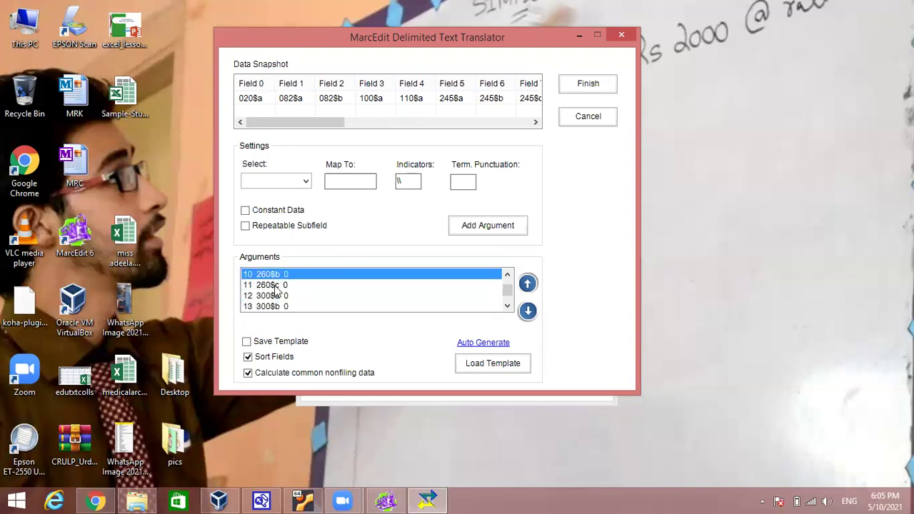
left_click(273, 284, "ctrl")
right_click(278, 278)
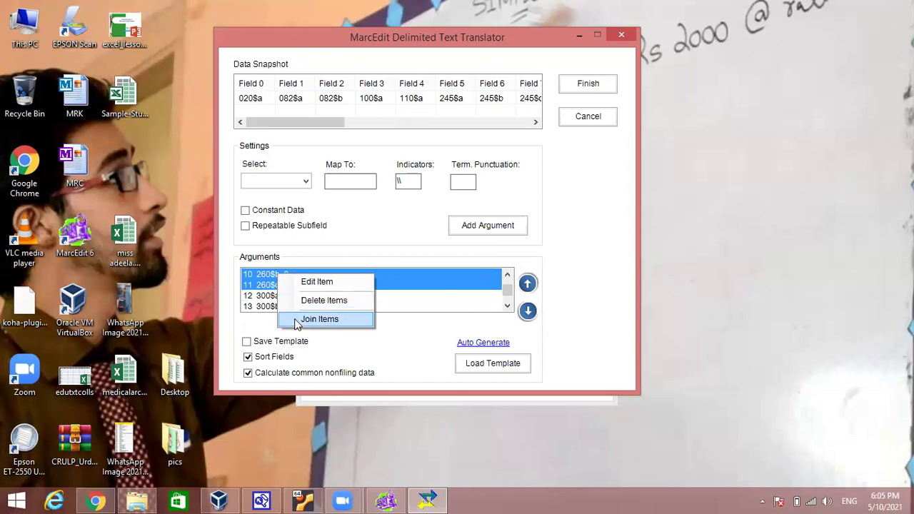
left_click(297, 322)
Step: Join the 300$a and 300$b arguments into one field
scroll(282, 303, "down", 1)
scroll(282, 303, "up", 1)
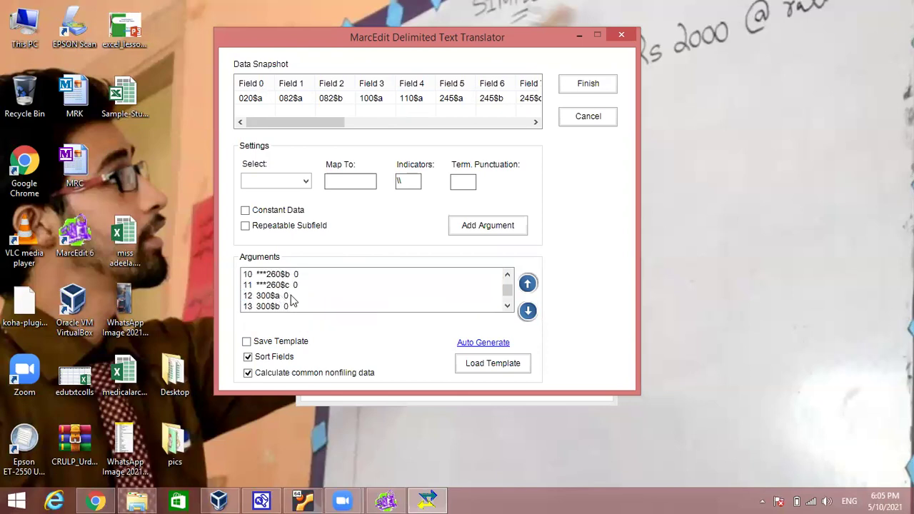
left_click(291, 295)
left_click(292, 306, "shift")
scroll(291, 307, "down", 1)
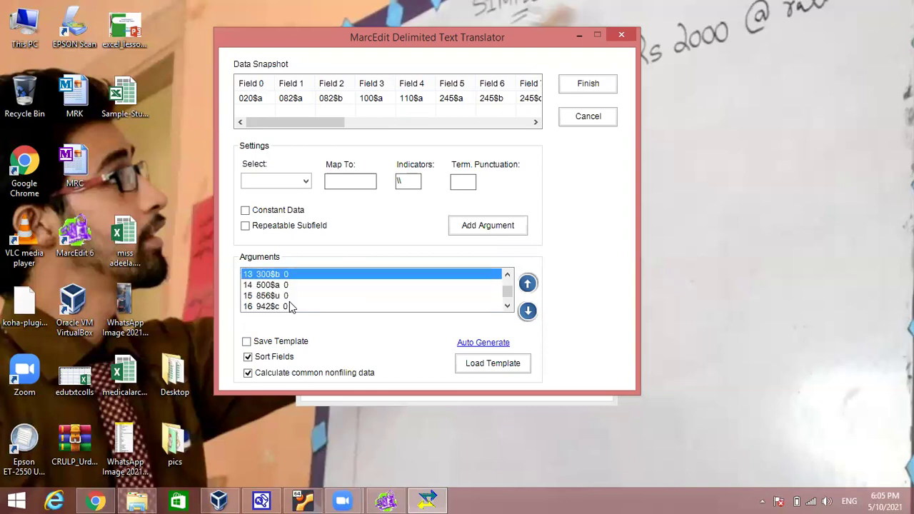
scroll(291, 306, "up", 1)
right_click(289, 301)
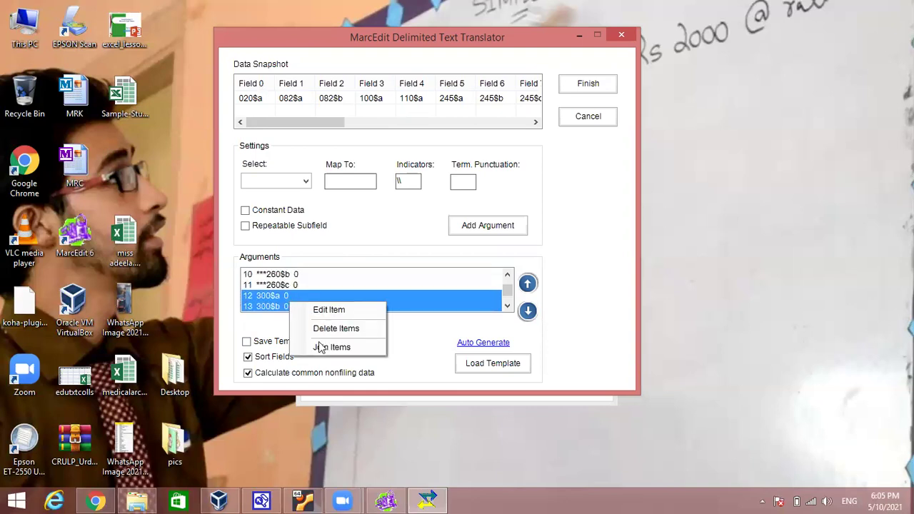
Step: Join the 952$a, 952$c, 952$g, 952$p and 952$y arguments into one field
scroll(299, 293, "down", 3)
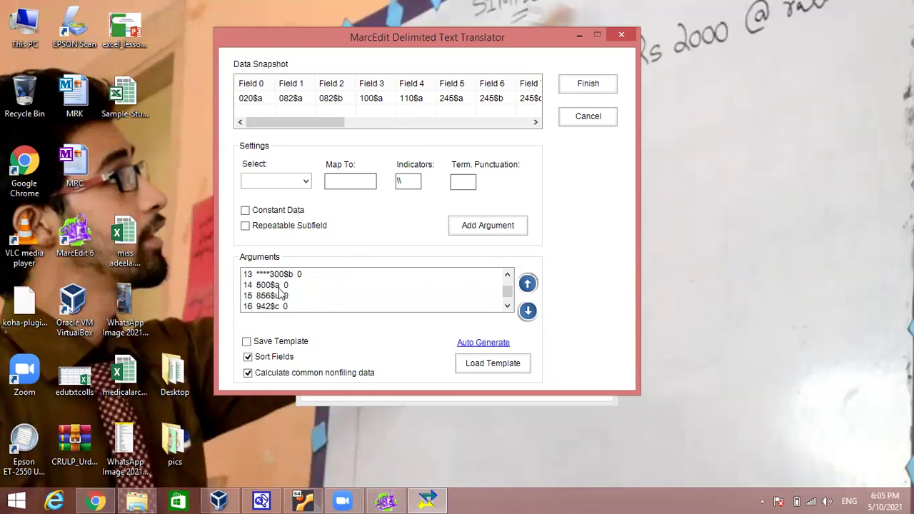
scroll(281, 293, "down", 3)
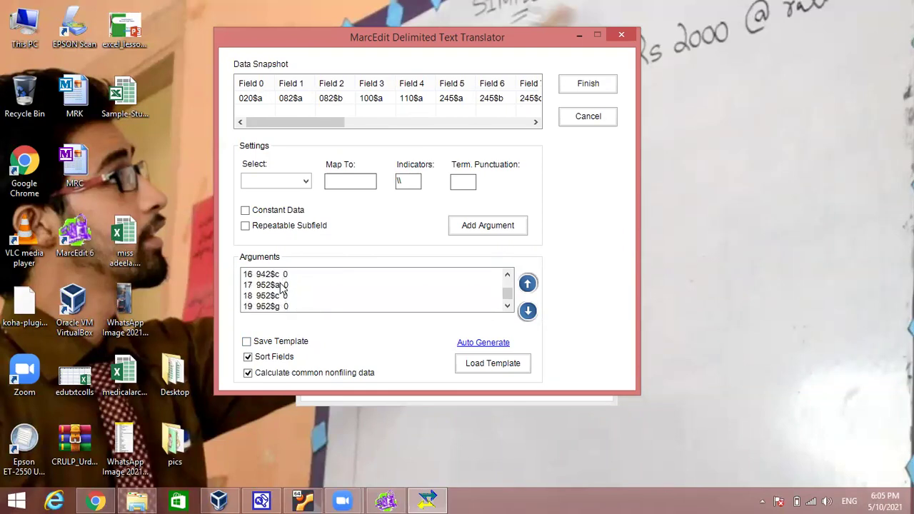
left_click(281, 285)
left_click(280, 296, "shift")
left_click(281, 305, "shift")
scroll(281, 308, "down", 1)
scroll(280, 307, "down", 1)
left_click(282, 296, "shift")
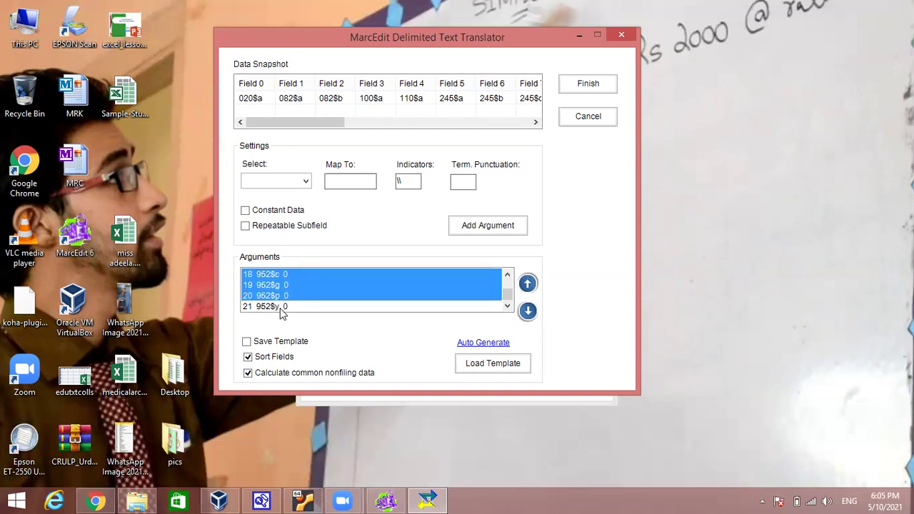
left_click(284, 306, "shift")
right_click(298, 281)
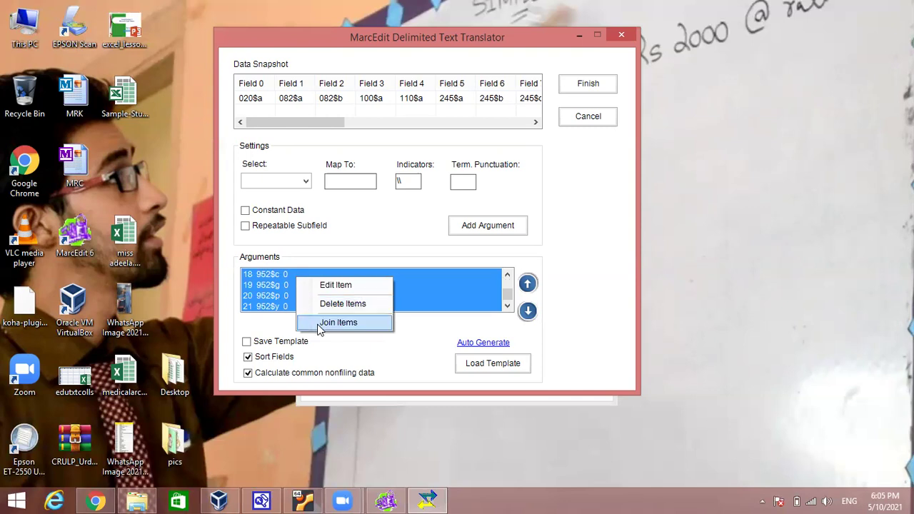
left_click(319, 324)
Step: Review the joined arguments, run the translation to the MARC text file and dismiss the completion message
scroll(258, 296, "up", 3)
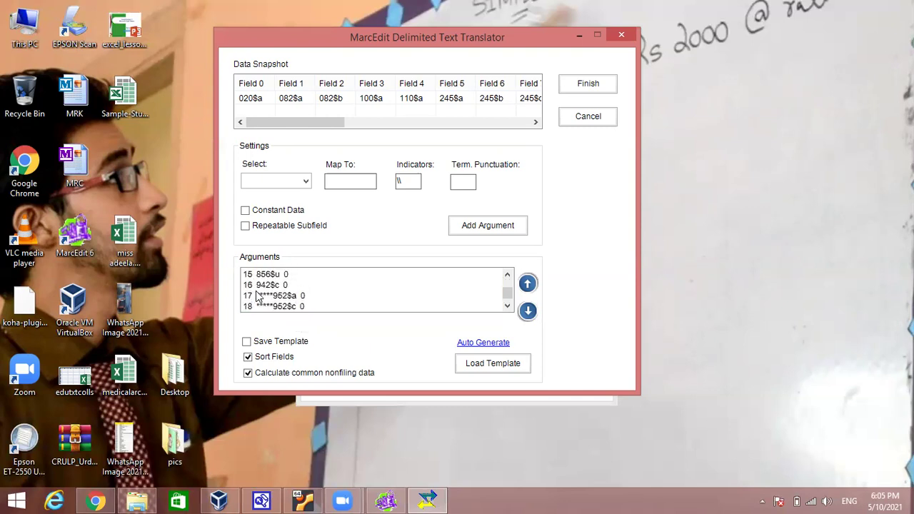
scroll(258, 296, "up", 3)
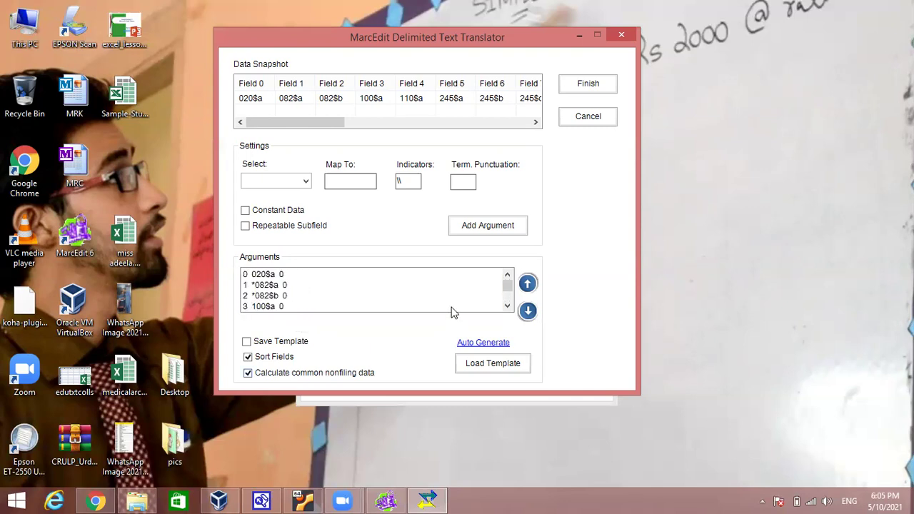
left_click(583, 89)
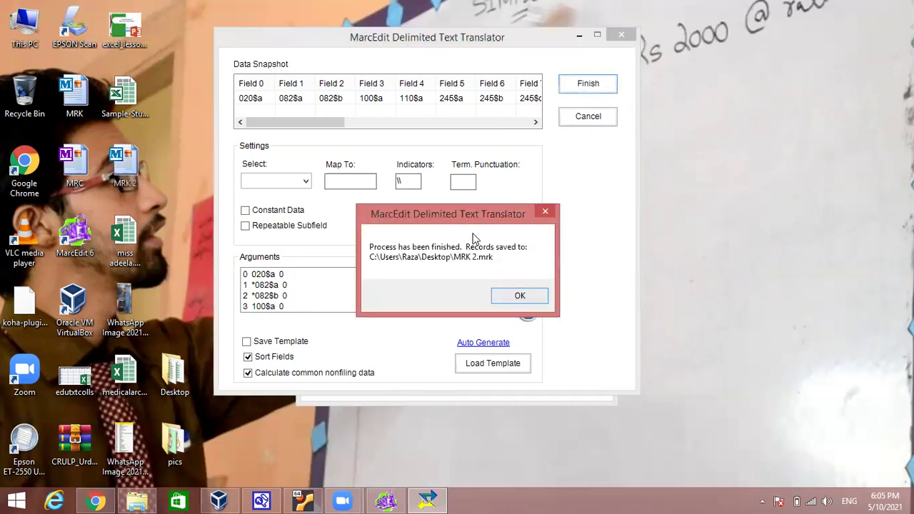
left_click(519, 296)
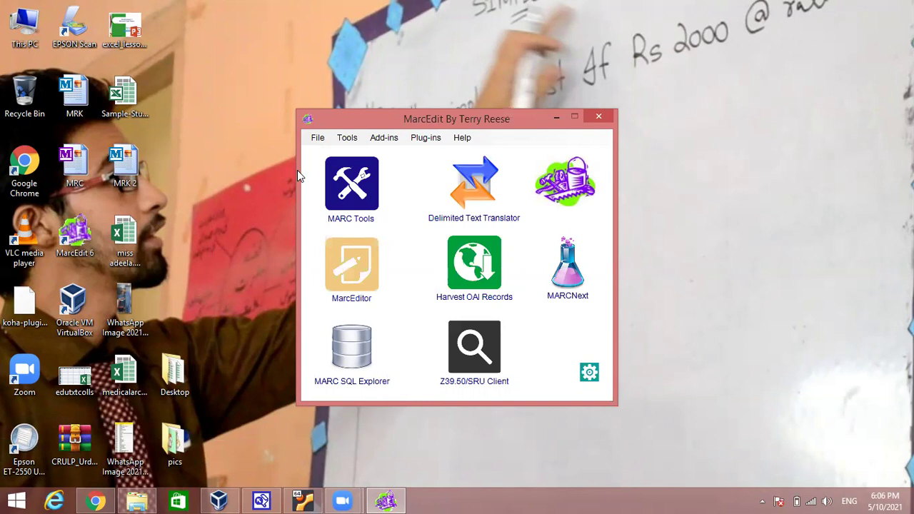
Step: Open MARC Tools and set the input file to MRK 2 on the Desktop, with the file filter on All Files (*.*)
left_click(357, 191)
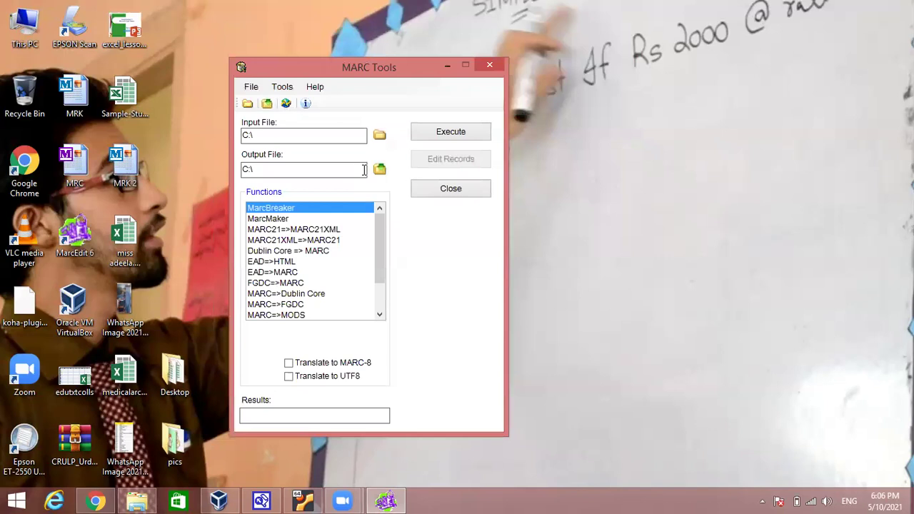
left_click(381, 137)
left_click(286, 164)
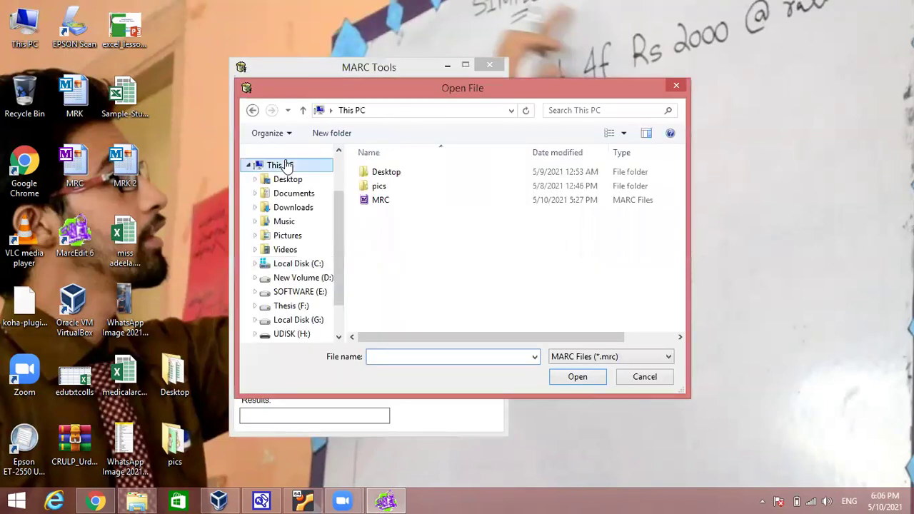
left_click(282, 172)
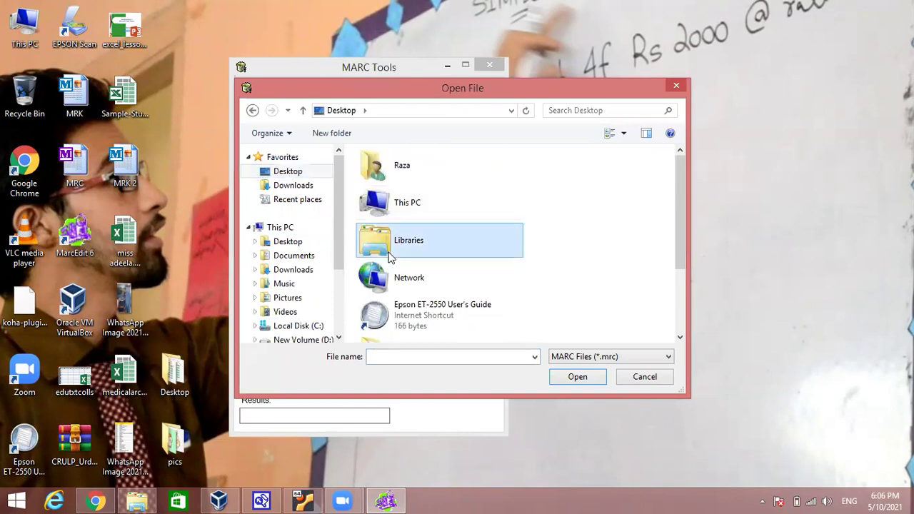
scroll(389, 260, "down", 2)
left_click(594, 361)
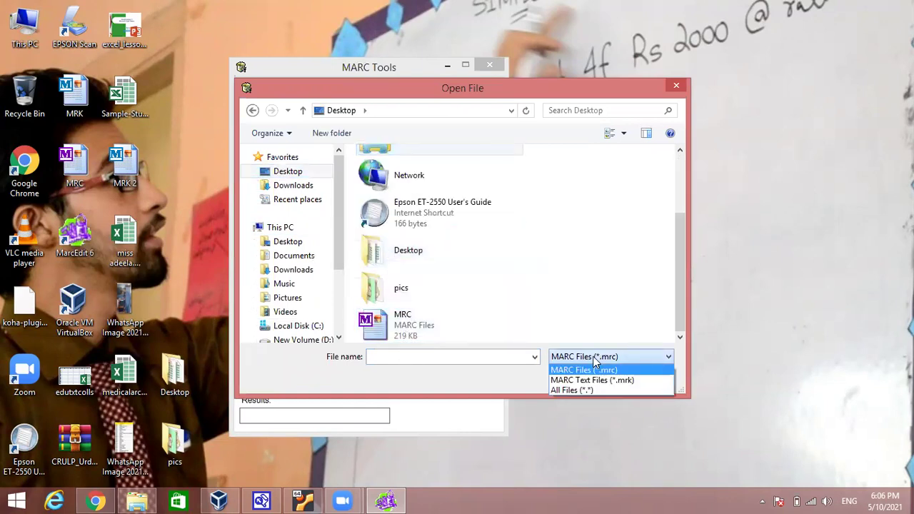
left_click(593, 391)
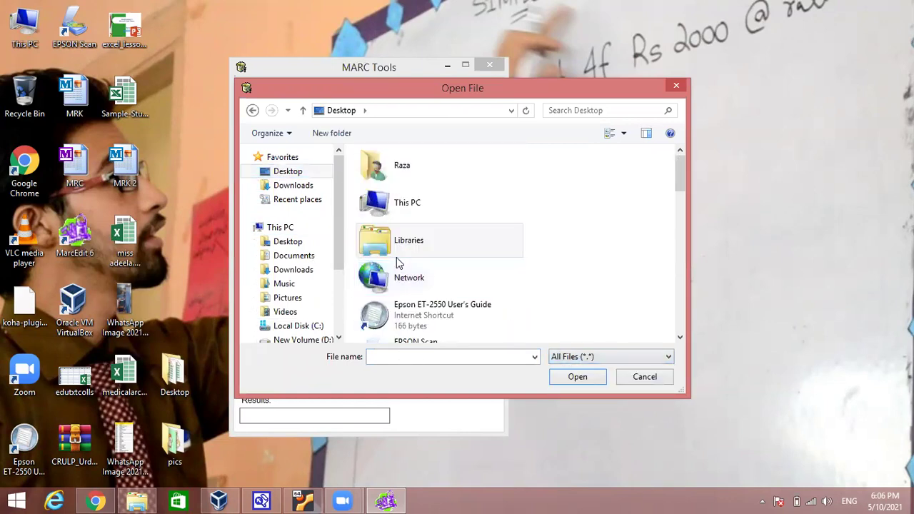
scroll(398, 264, "down", 8)
scroll(398, 254, "up", 1)
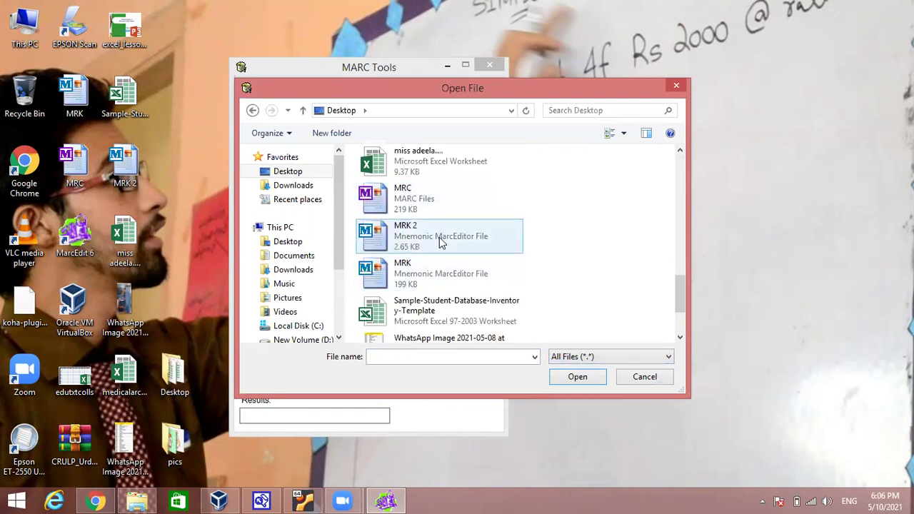
double_click(441, 243)
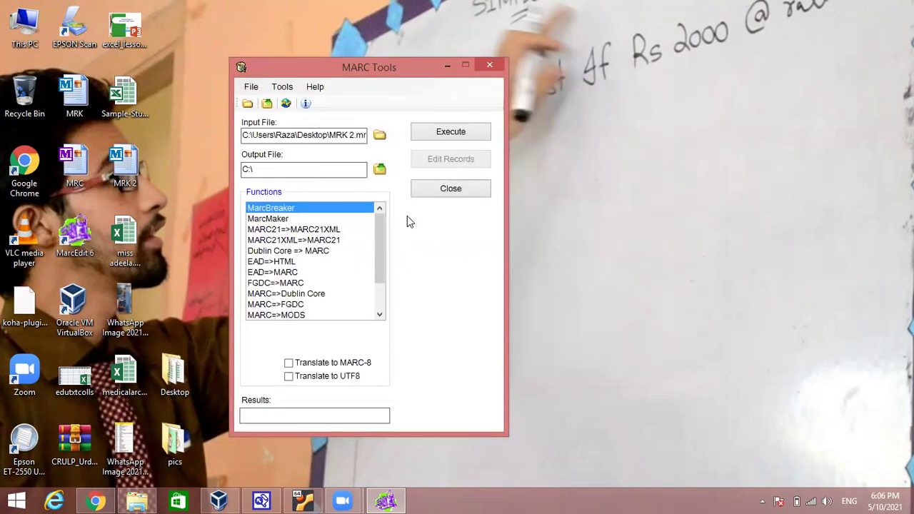
Step: Set the output file to "MRC 2" on the Desktop, saved as MARC Files (*.mrc), and choose the MarcMaker function
left_click(381, 169)
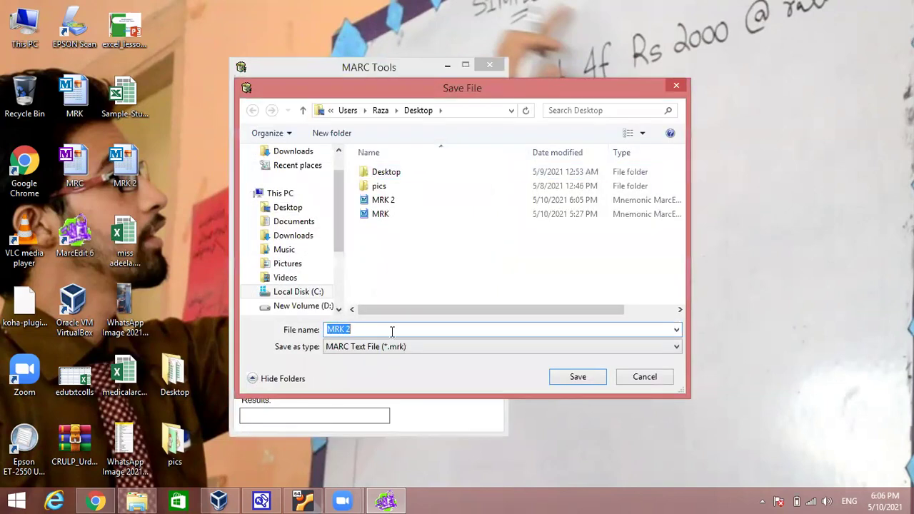
left_click(402, 350)
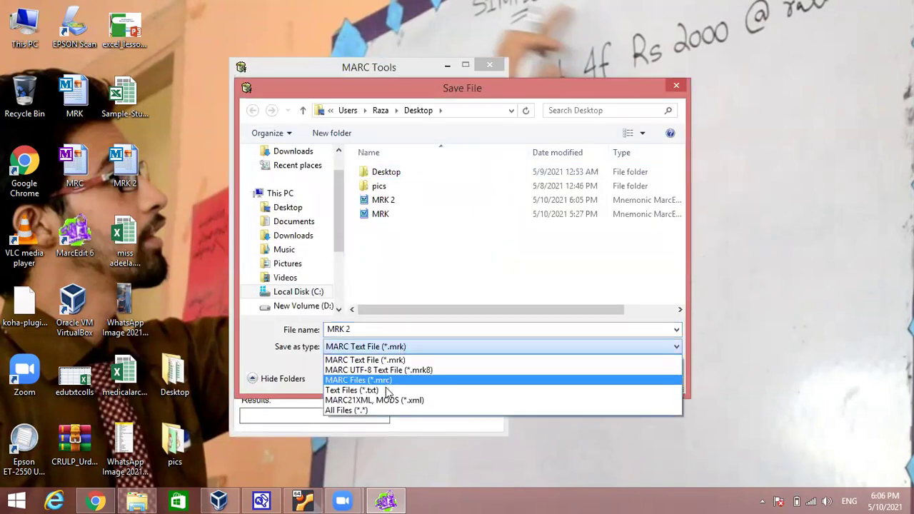
left_click(359, 380)
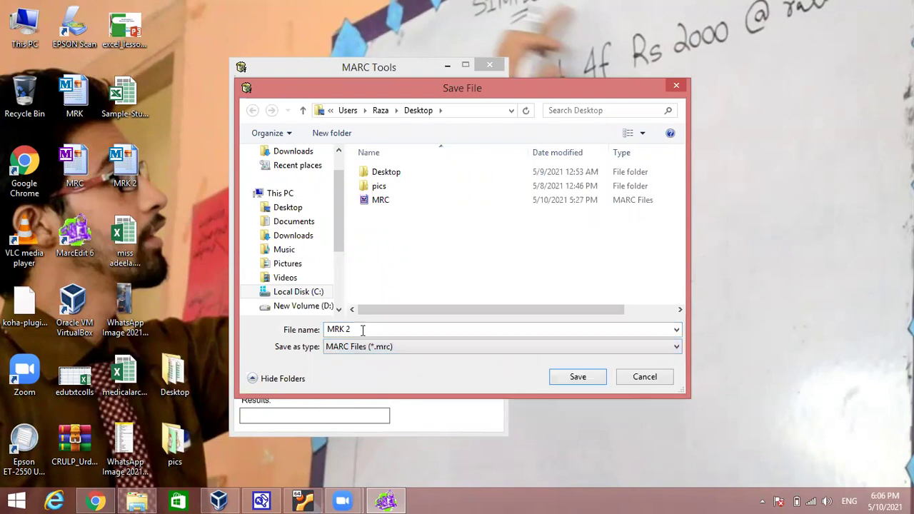
double_click(345, 329)
key("End")
key("Left")
key("Left")
key("BackSpace")
type("C")
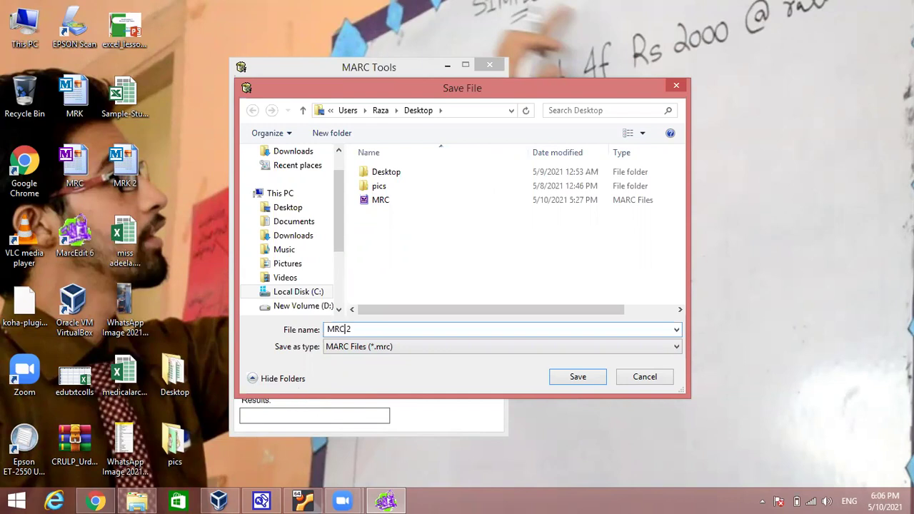
left_click(556, 379)
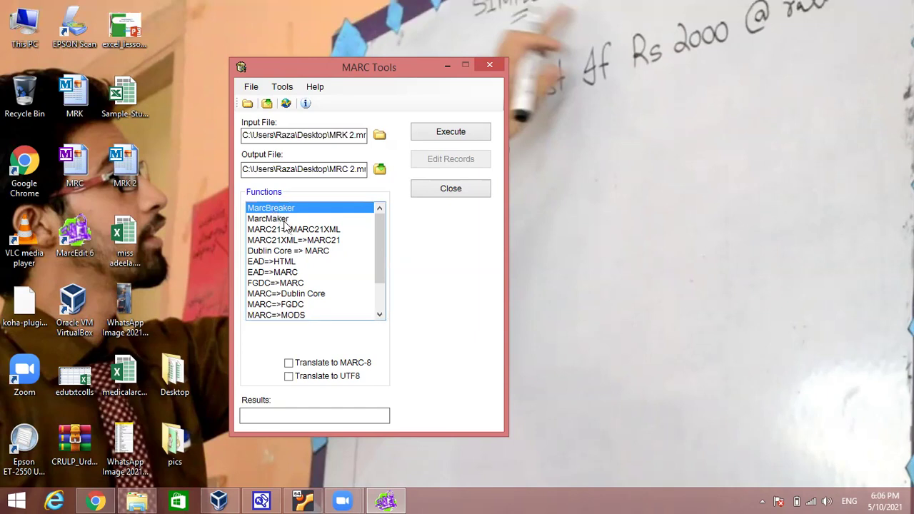
left_click(283, 219)
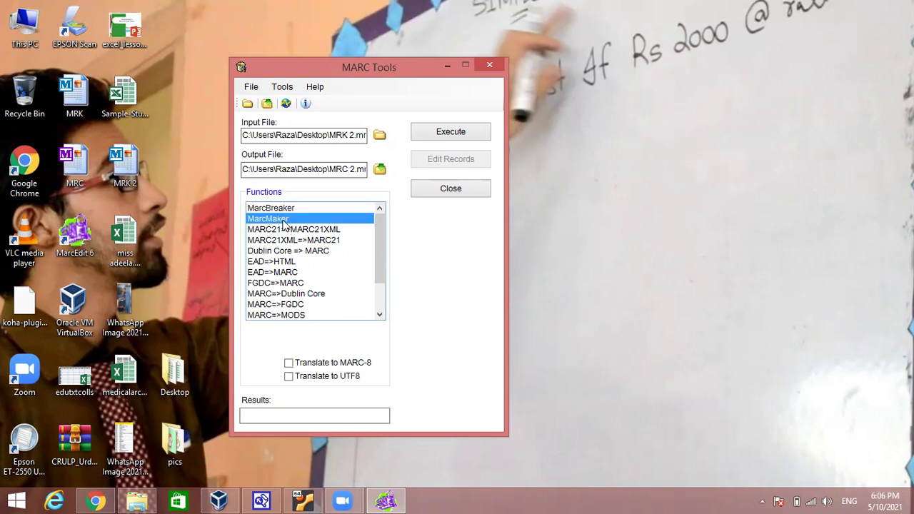
Step: Run the MarcMaker conversion to the MRC 2 file, and close MARC Tools and MarcEdit
left_click(457, 134)
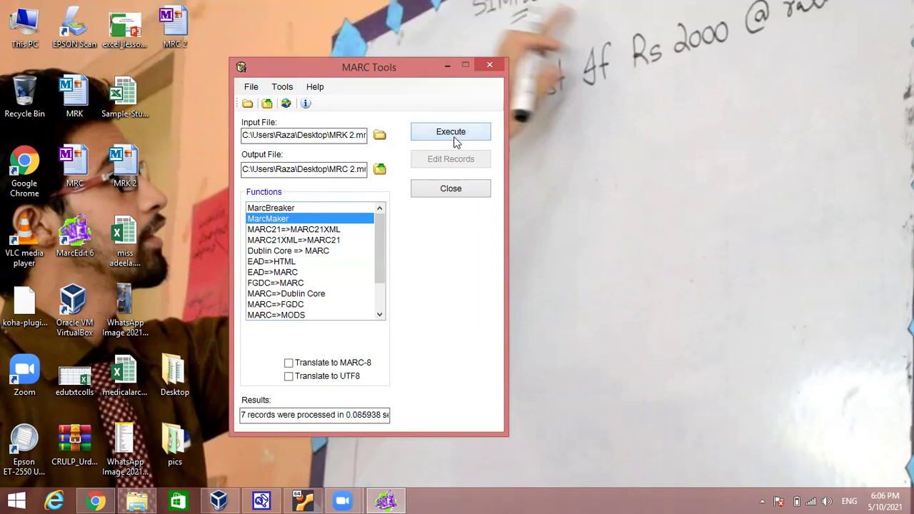
left_click(461, 189)
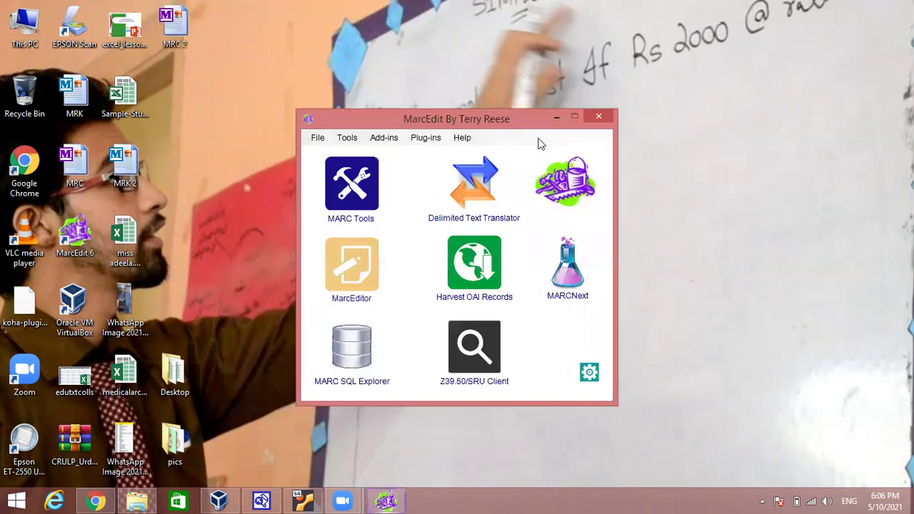
left_click(607, 114)
Step: Move the MRK 2 and MRC 2 files to an empty area of the desktop, one below the other
left_click_drag(118, 172, 266, 80)
left_click_drag(174, 27, 262, 183)
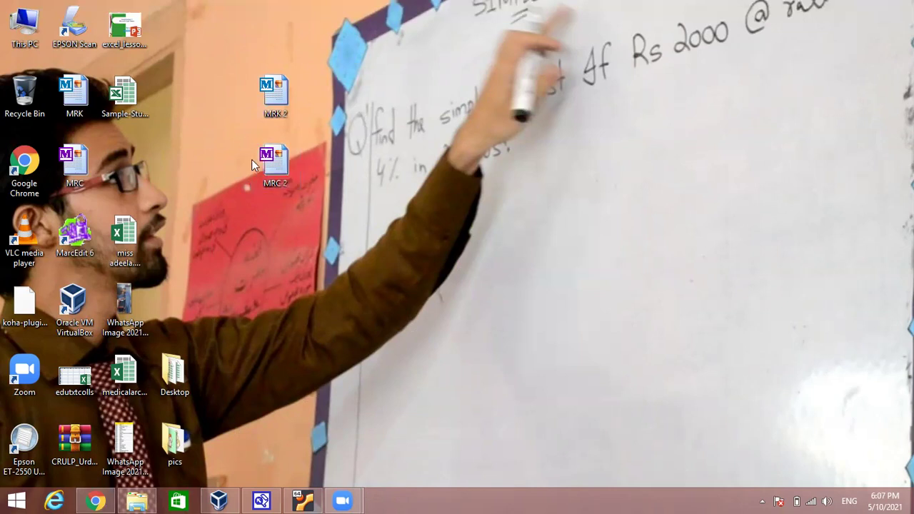
Step: Open the Excel workbook of book records from the desktop and review the headings 020$a, 082$a and 082$b
double_click(128, 241)
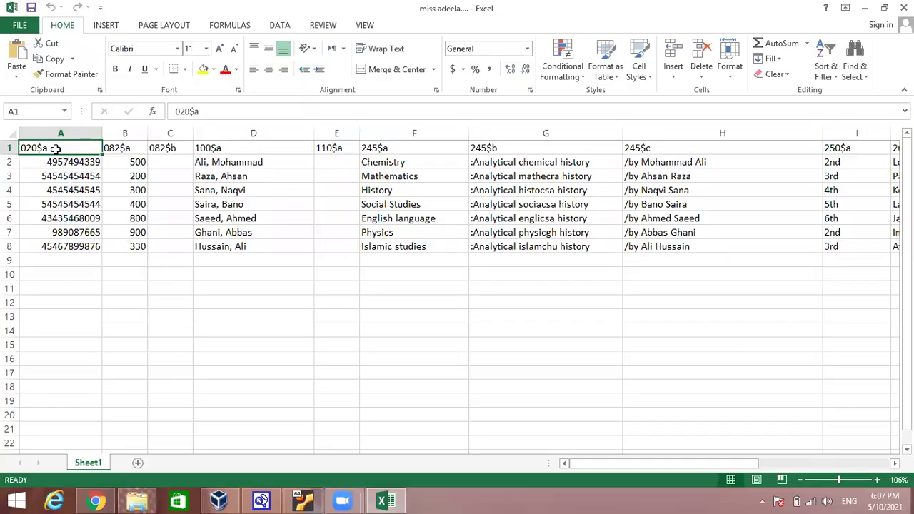
key("Right")
key("Left")
key("Right")
key("Right")
key("Left")
key("Left")
key("Right")
key("Right")
key("Left")
key("Left")
key("Down")
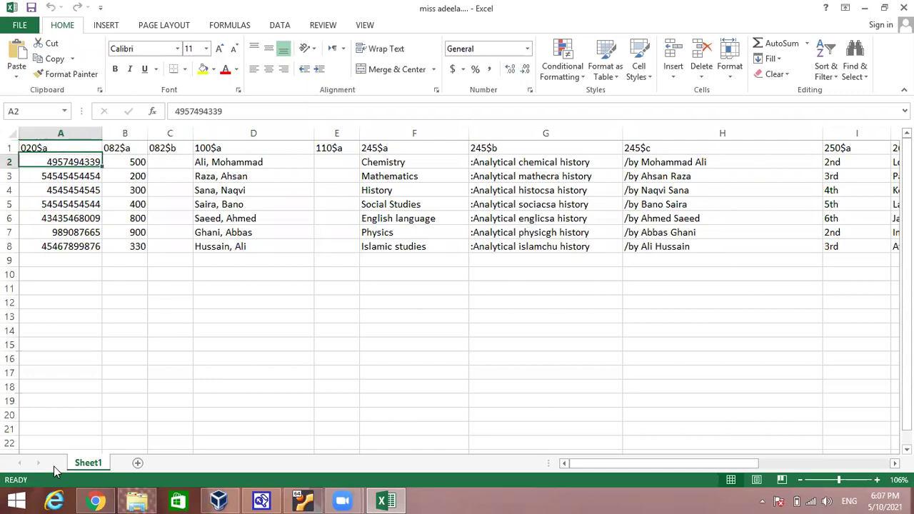
Step: Look through the first record's cells from the 082$a column to the 245$c column
key("Right")
key("Right")
key("Right")
key("Right")
key("Right")
key("Right")
key("Left")
key("Right")
key("Right")
key("Left")
key("Left")
key("Left")
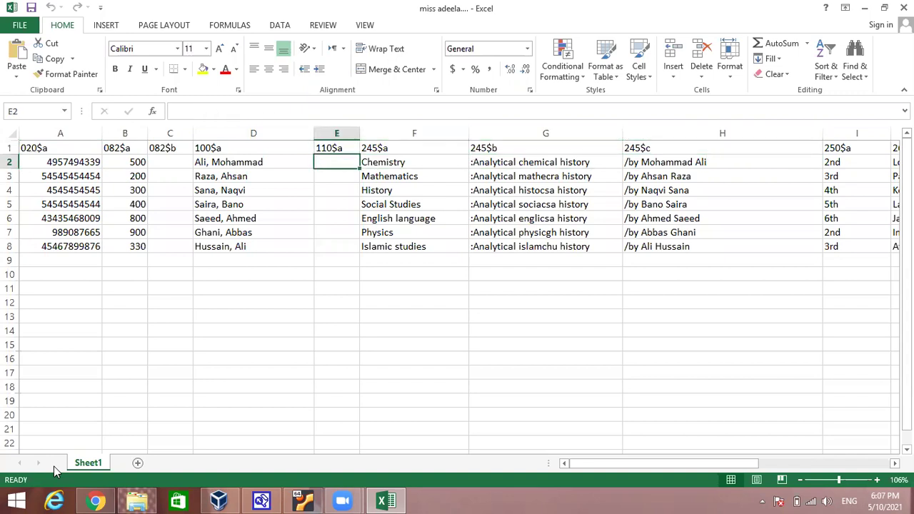
Step: Examine the column headings 245$a, 245$b and 245$c
key("Up")
key("Right")
key("Right")
key("Right")
key("Left")
key("Left")
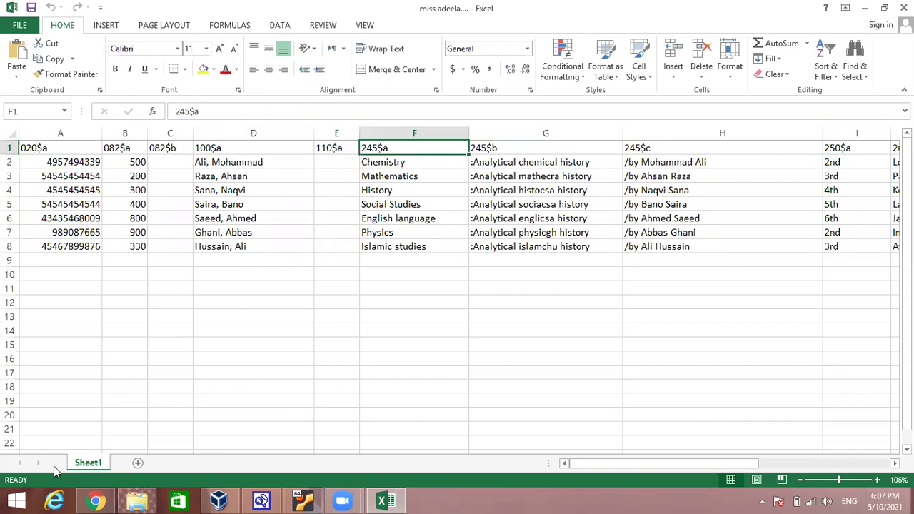
key("Right")
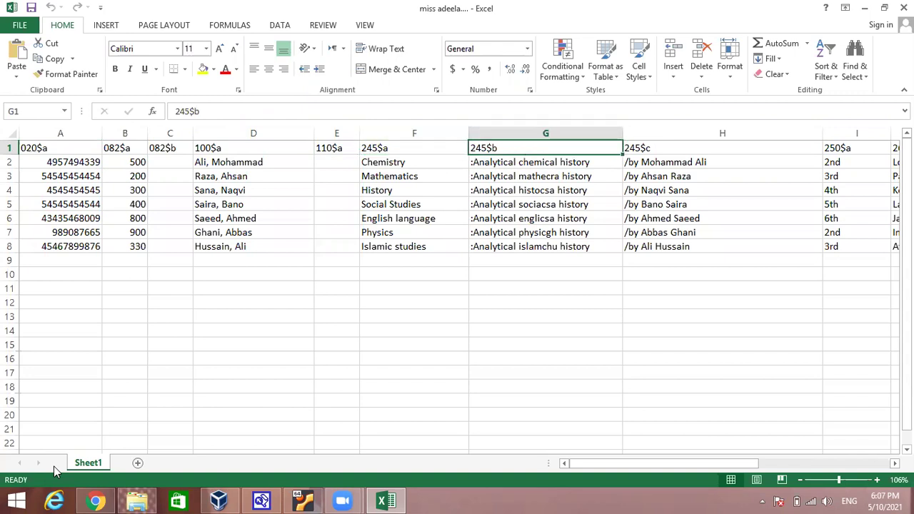
key("Right")
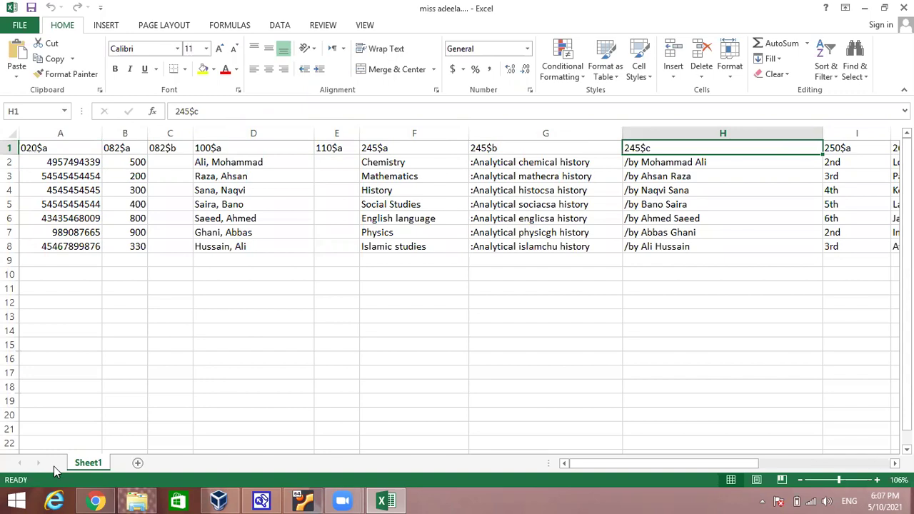
Step: Examine the first record's title, subtitle and responsibility statement in the 245$a, 245$b and 245$c columns
key("Left")
key("Left")
key("Left")
key("Right")
key("Down")
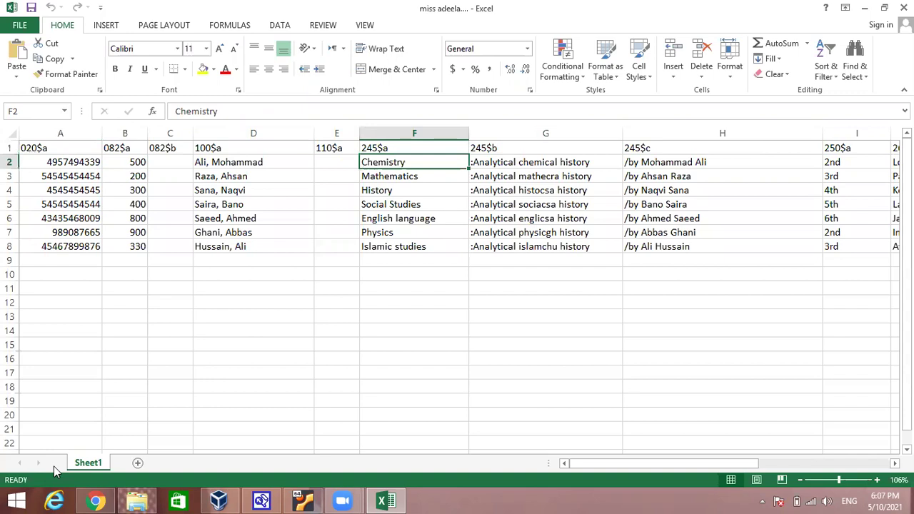
key("Right")
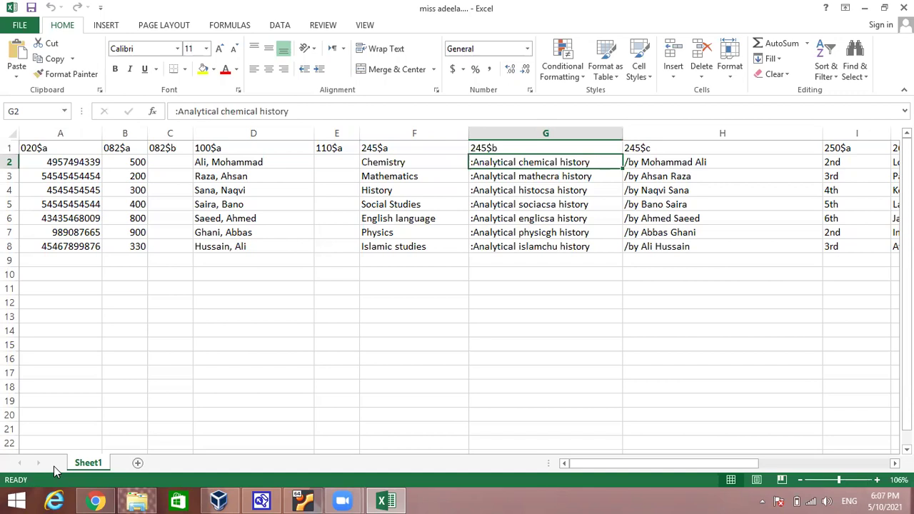
key("Right")
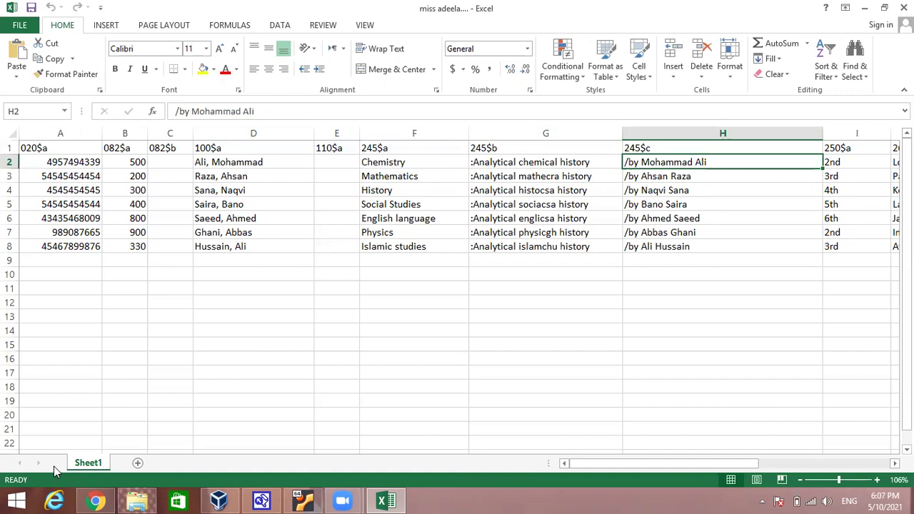
Step: Review the first record's edition, publication and physical description cells, focusing on 260$a, 260$b and 260$c
key("Right")
key("Right")
key("Right")
key("Right")
key("Right")
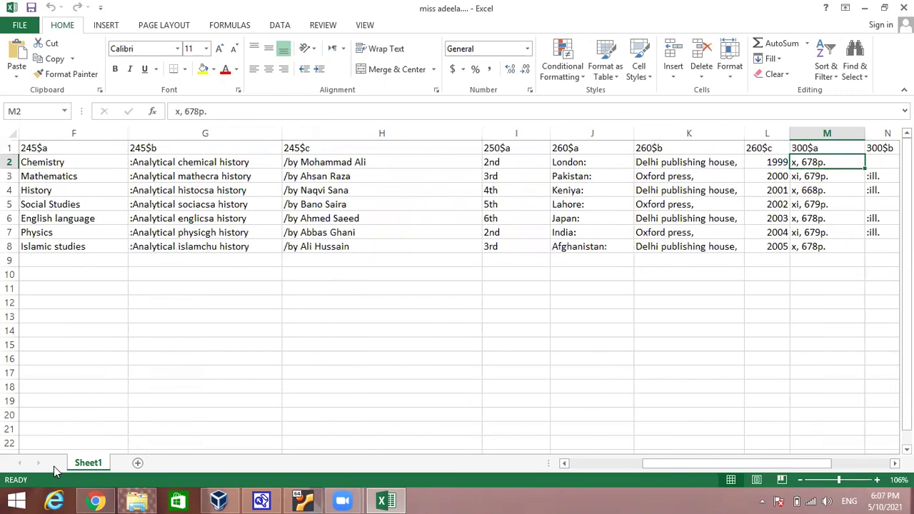
key("Right")
key("Left")
key("Left")
key("Left")
key("Left")
key("Left")
key("Right")
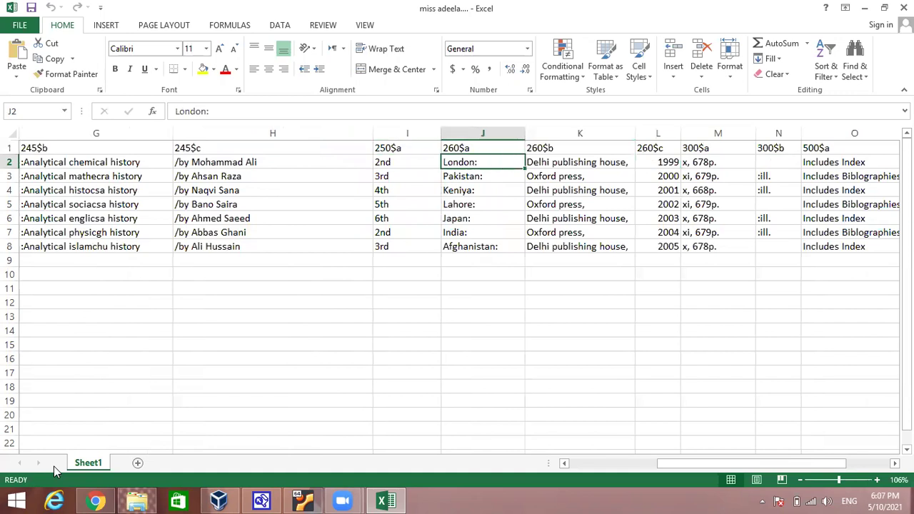
key("Right")
key("Right")
key("Left")
key("Left")
key("Right")
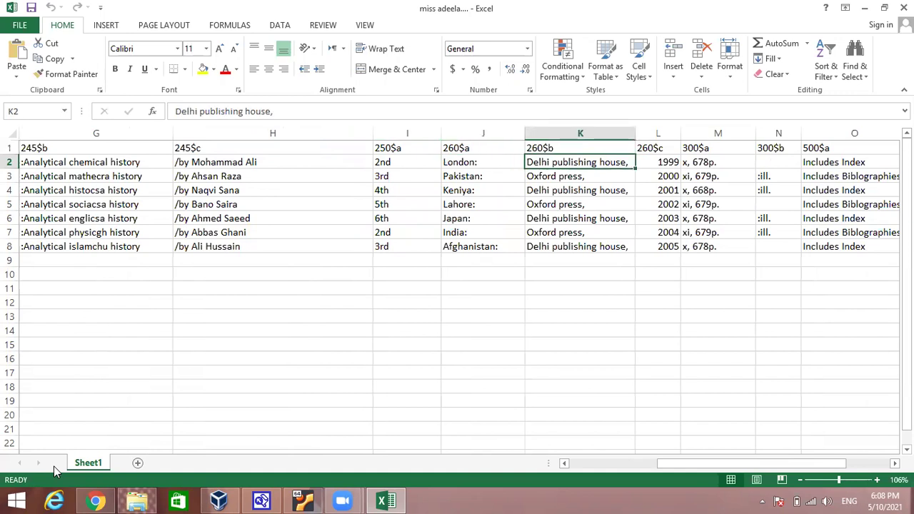
Step: Review the first record's remaining columns through 952$y, return to the 020$a column and close the workbook
key("Right")
key("Right")
key("Right")
key("Right")
key("Right")
key("Right")
key("Right")
key("Right")
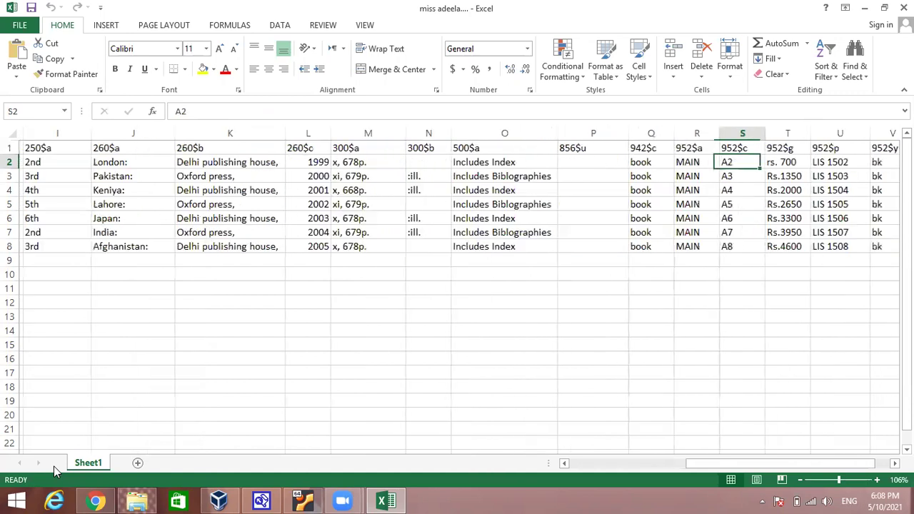
key("Right")
key("Right")
key("Right")
key("Right")
key("Right")
key("Left")
key("Left")
key("Left")
key("Left")
key("Left")
key("Left")
key("Left")
key("Left")
key("Left")
key("Left")
key("Left")
key("Left")
key("Left")
key("Left")
key("Left")
key("Left")
key("Left")
key("Left")
key("Left")
key("Left")
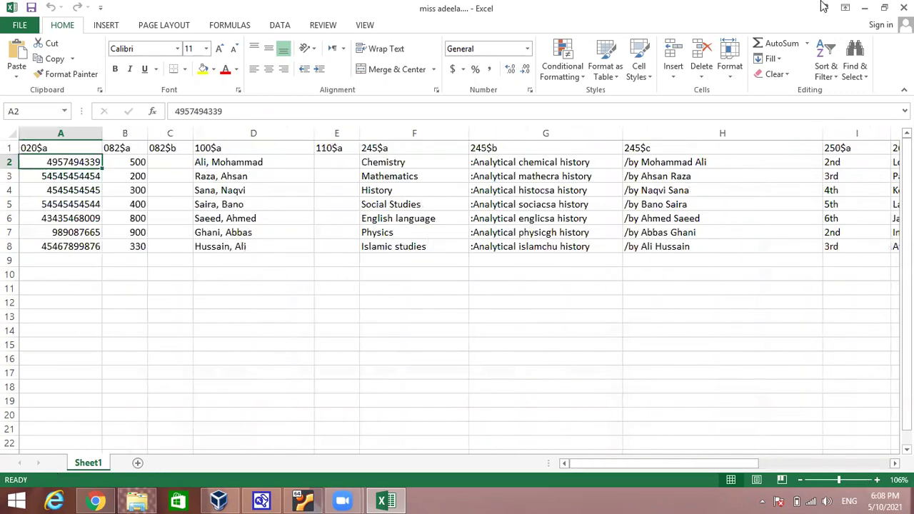
left_click(903, 7)
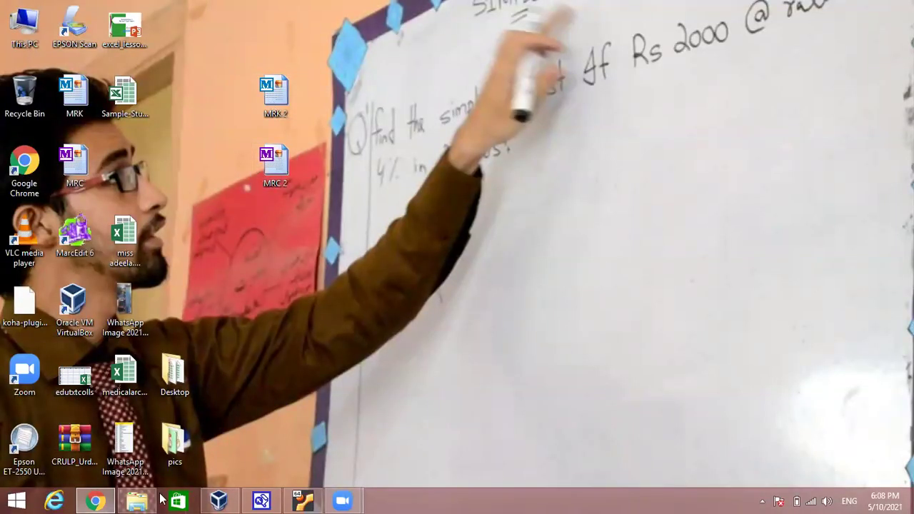
Step: Switch to the Koha staff client in Chrome and open the Stage MARC records for import tool
mouse_move(97, 500)
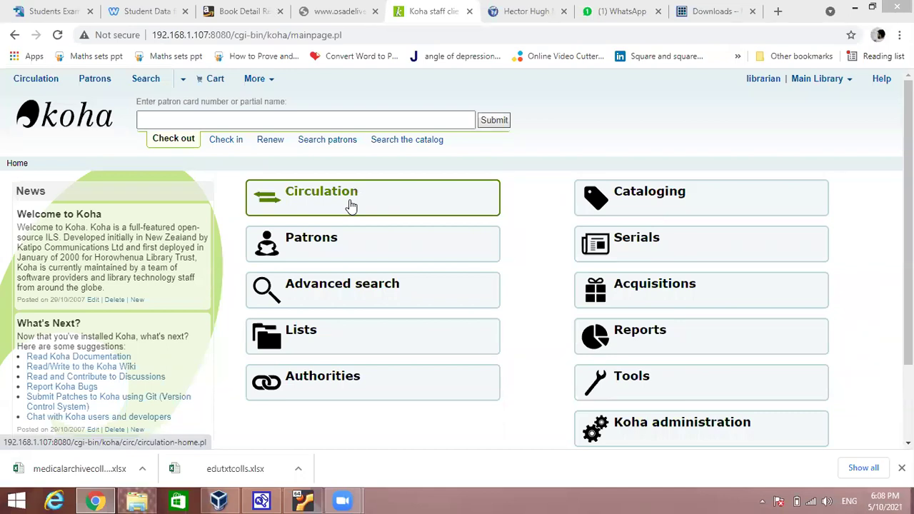
scroll(541, 259, "down", 3)
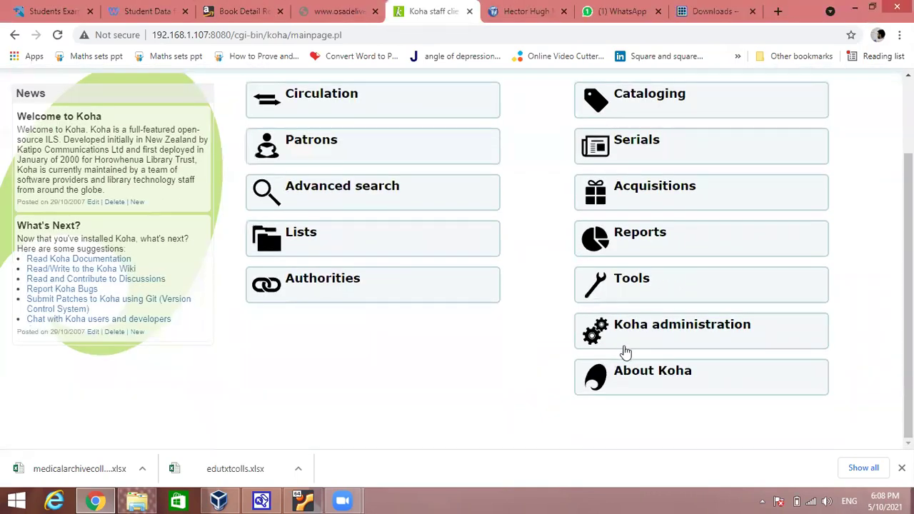
left_click(641, 281)
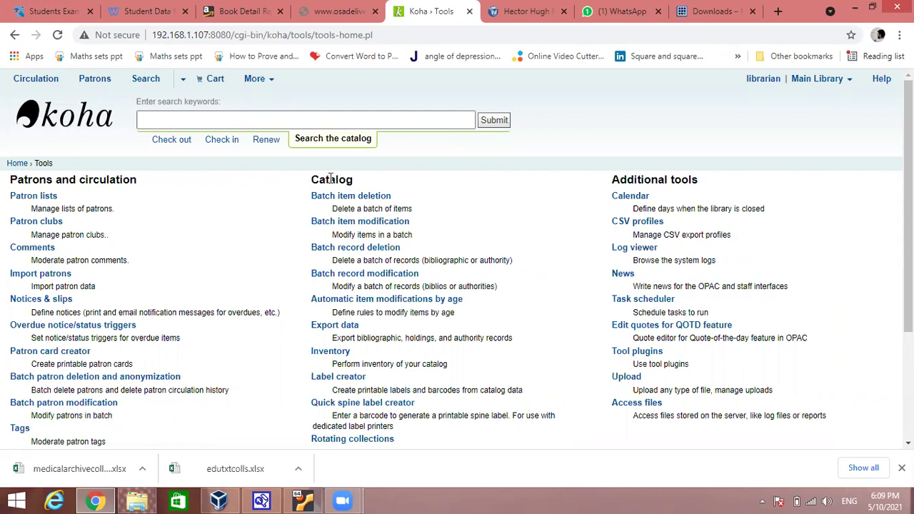
scroll(335, 214, "down", 2)
left_click(353, 333)
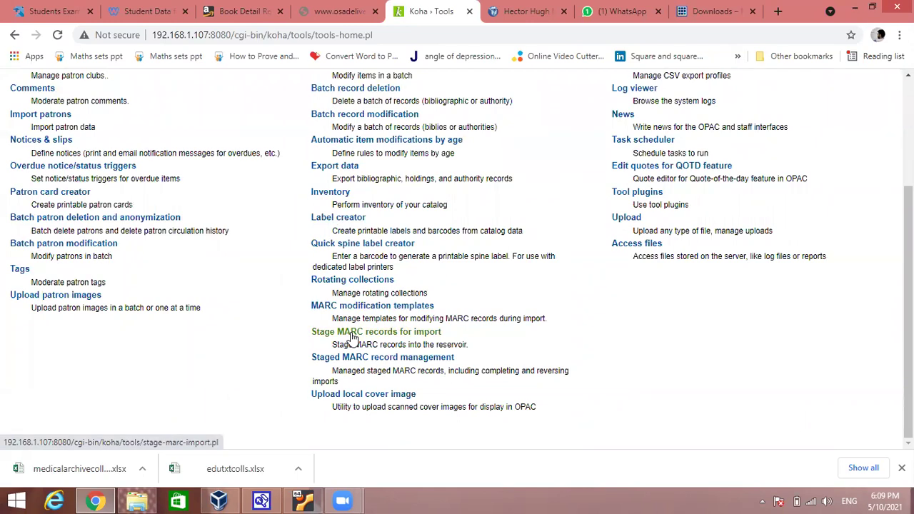
left_click(351, 333)
left_click(351, 336)
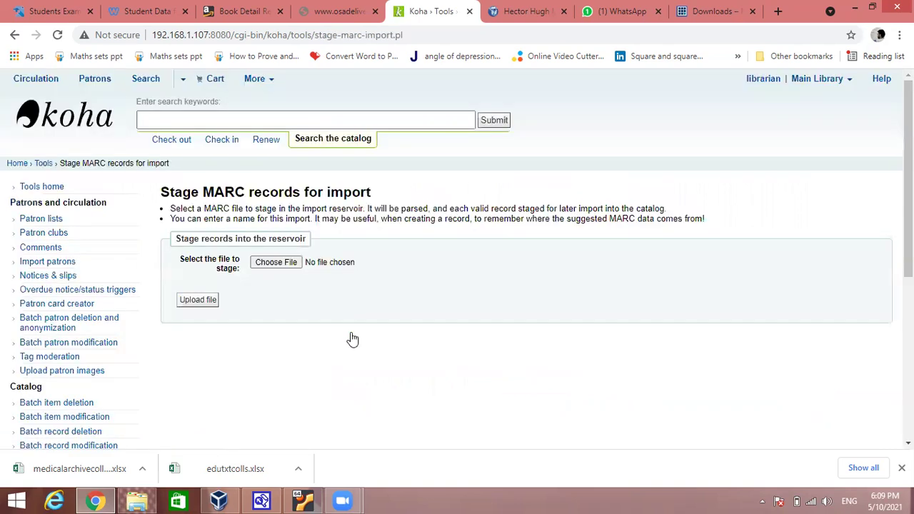
Step: Choose the MRC 2 file from the Desktop as the file to stage and upload it
left_click(262, 269)
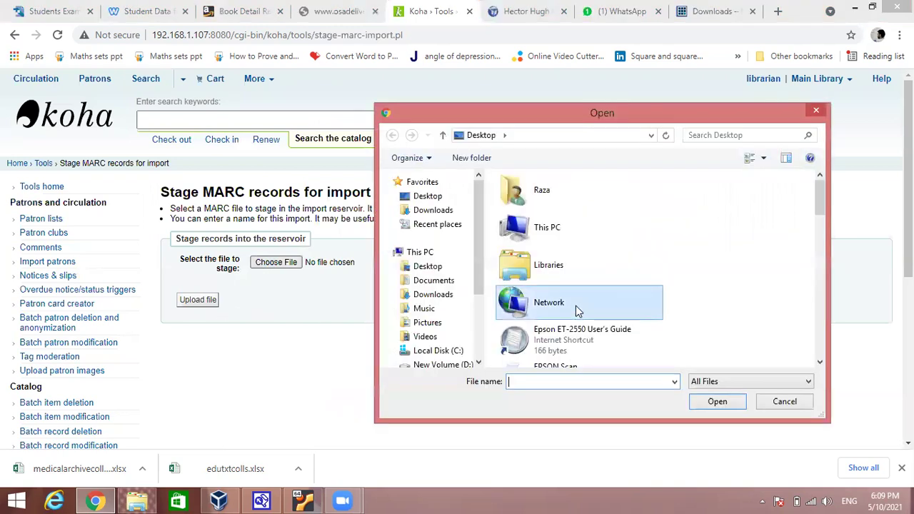
scroll(578, 314, "down", 3)
scroll(578, 312, "down", 6)
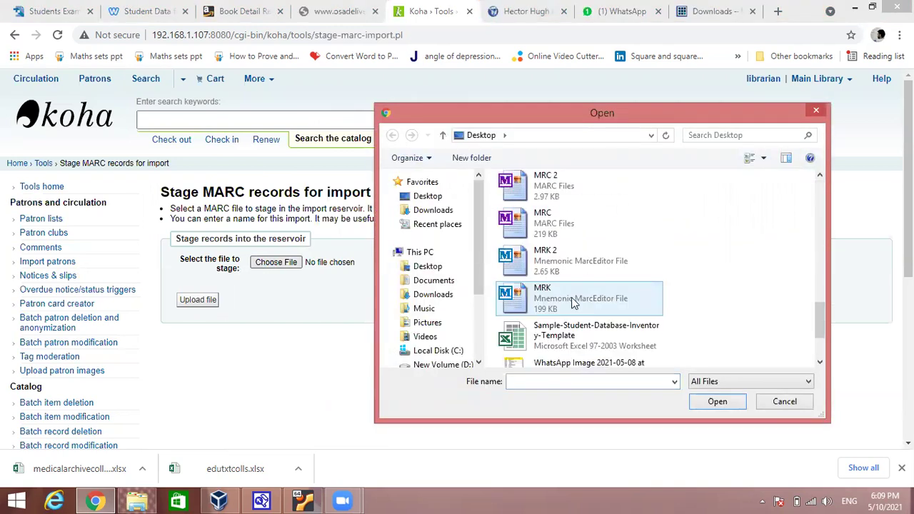
double_click(551, 191)
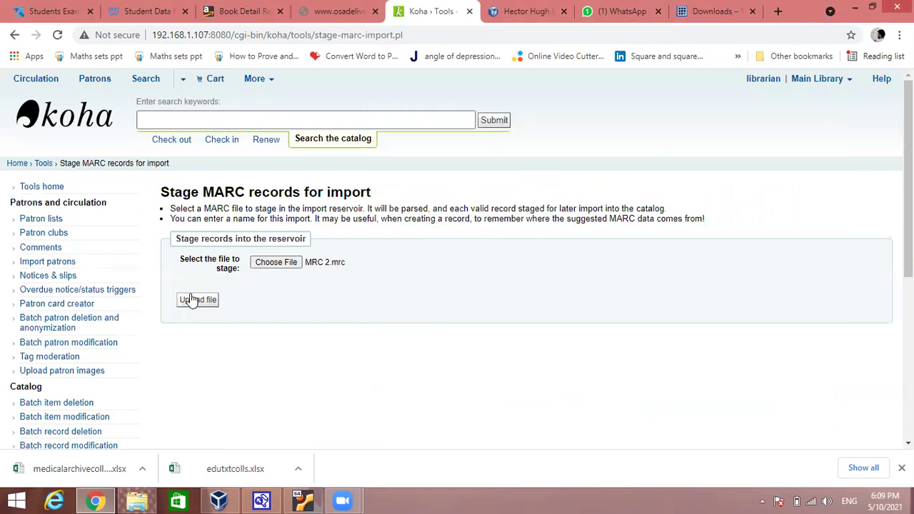
left_click(197, 300)
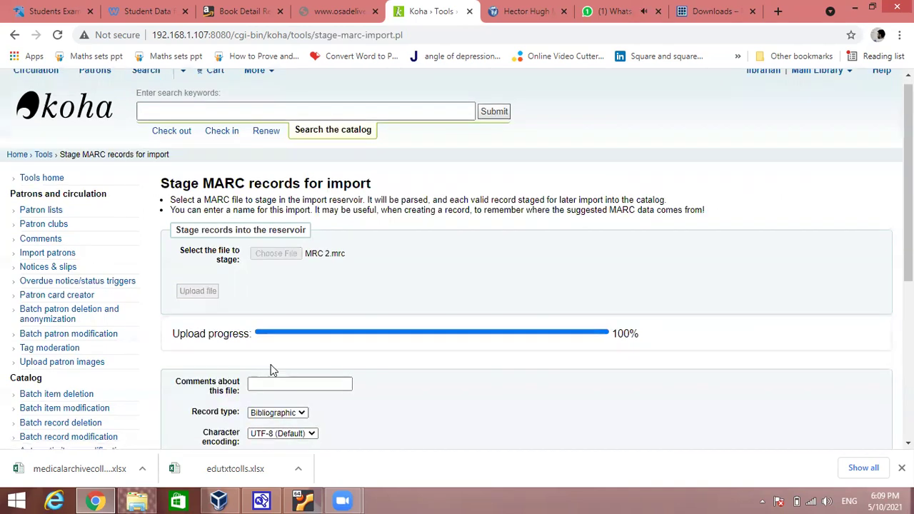
Step: Enter "file new" as the comment about the uploaded file
scroll(272, 369, "down", 4)
left_click(257, 125)
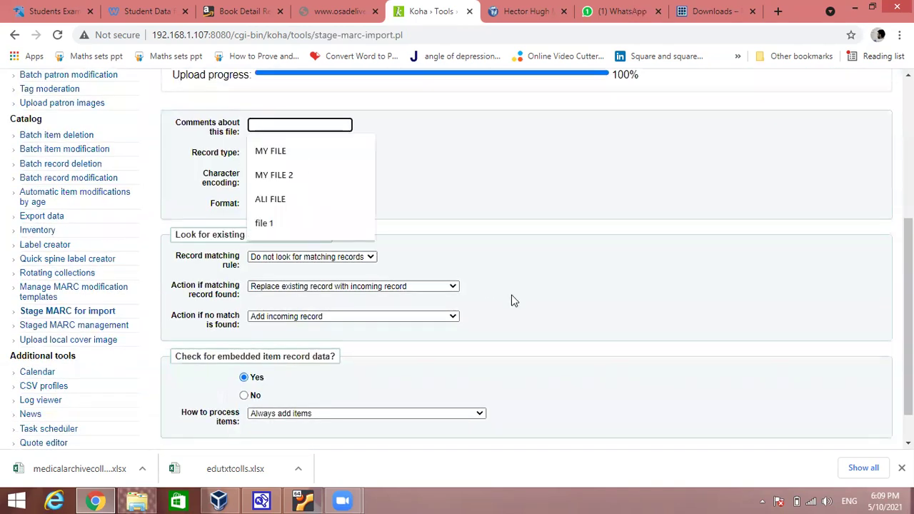
type("f")
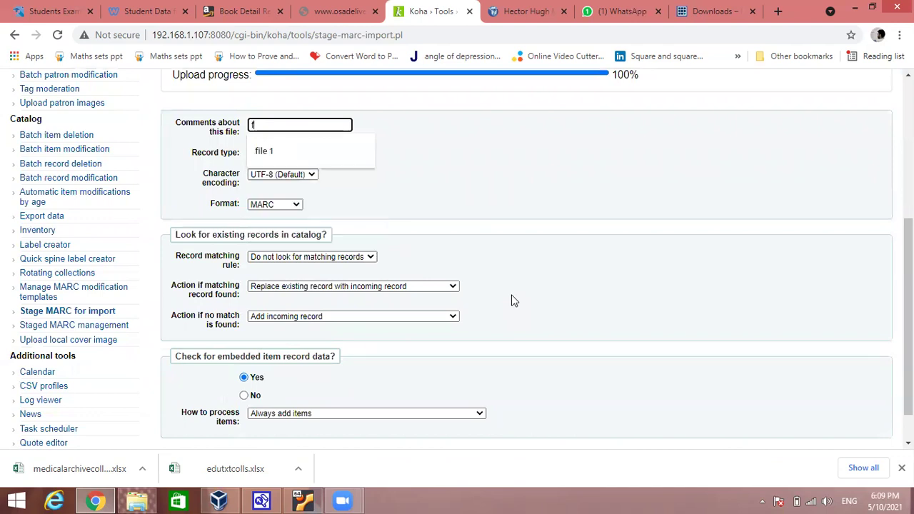
type("ile new")
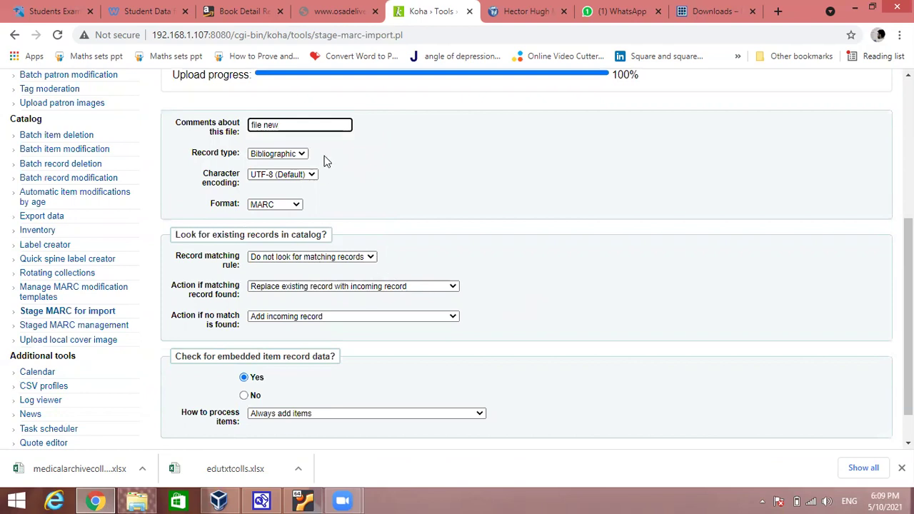
Step: Keep the record type as Bibliographic, the character encoding as UTF-8 (Default) and the format as MARC
left_click(289, 153)
left_click(293, 163)
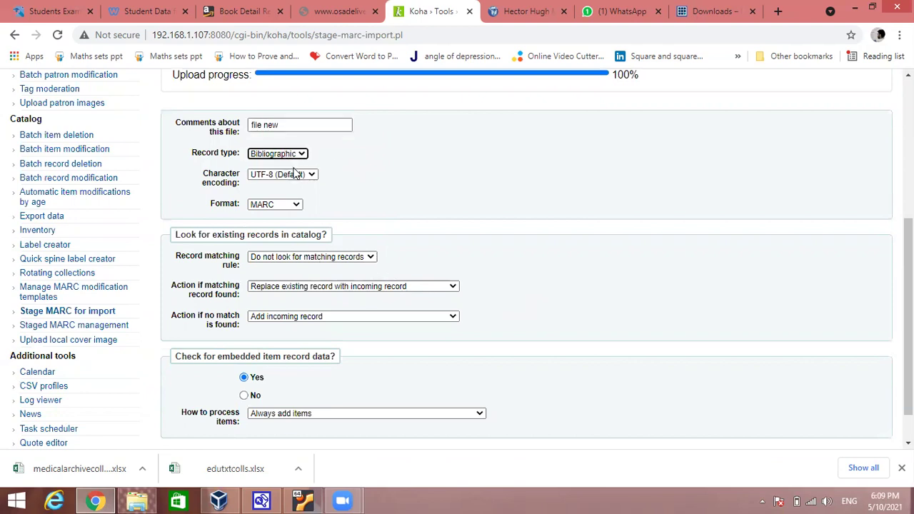
left_click(295, 174)
left_click(295, 176)
left_click(299, 204)
left_click(292, 205)
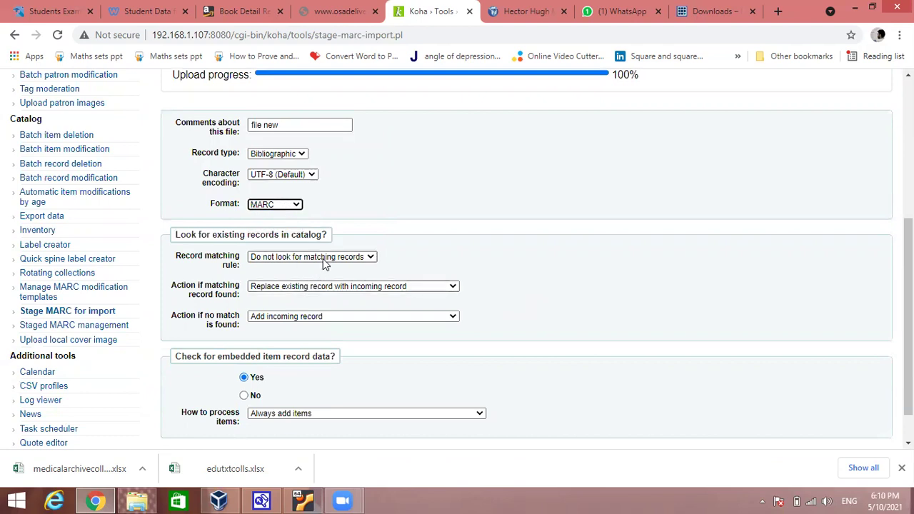
Step: Keep the matching rule as Do not look for matching records and set the action for matching records to Add incoming record
left_click(326, 261)
left_click(325, 264)
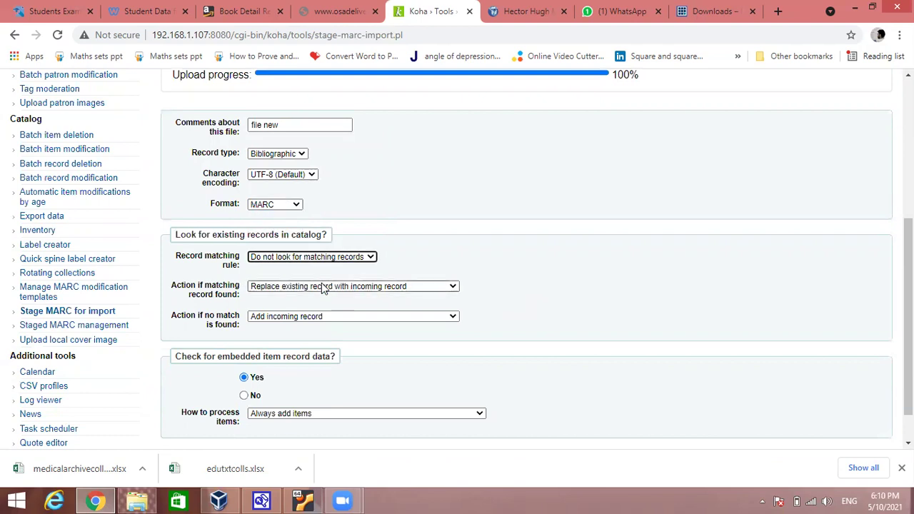
left_click(321, 286)
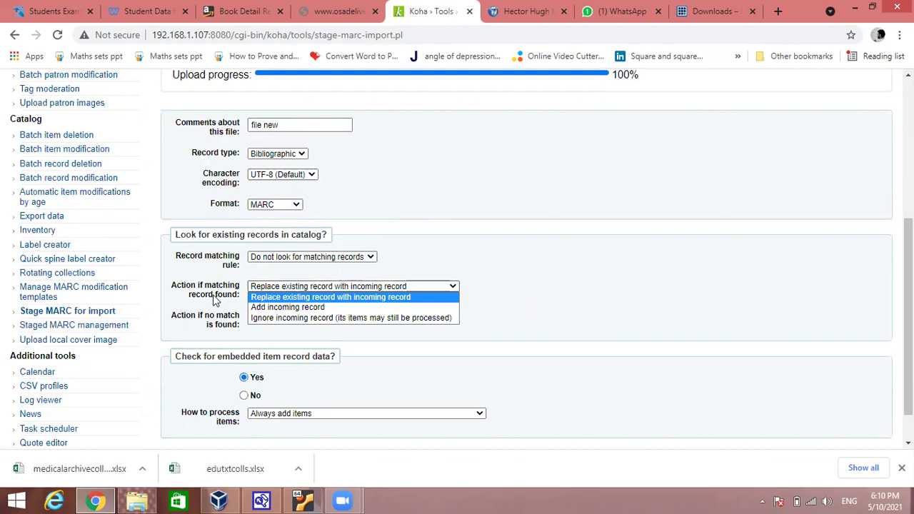
left_click(289, 307)
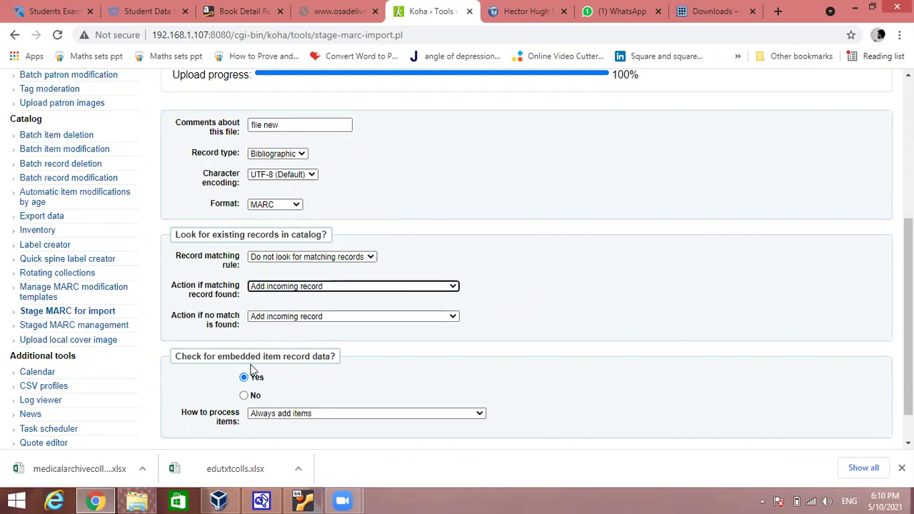
Step: Keep item processing as Always add items with the embedded item data check enabled, and stage the file for import
scroll(289, 383, "down", 1)
left_click(290, 371)
left_click(286, 379)
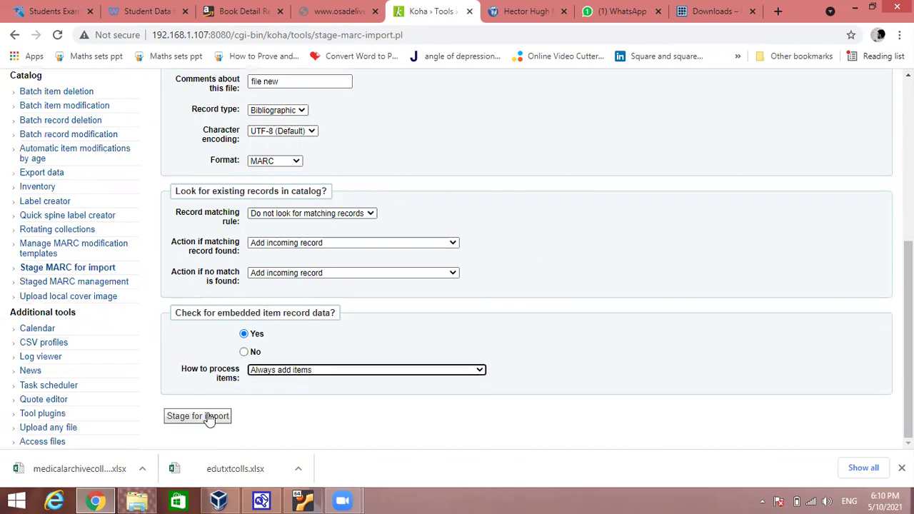
left_click(209, 420)
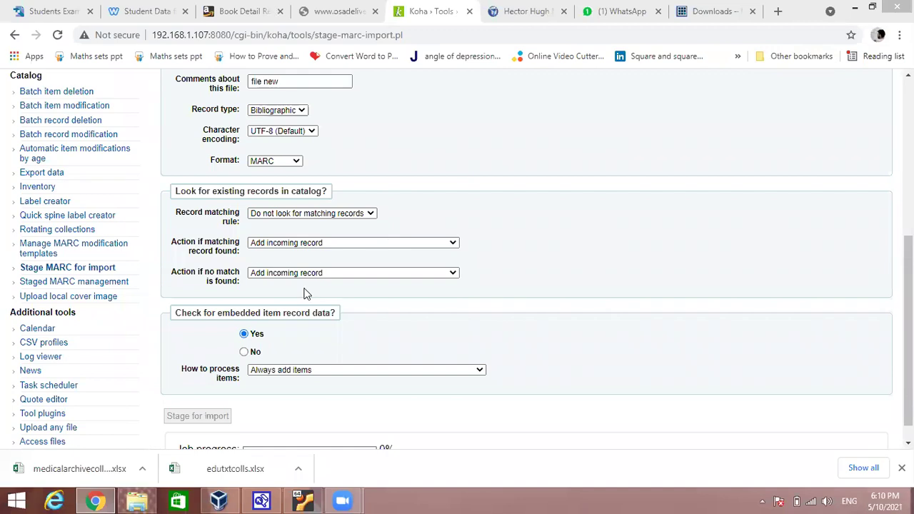
scroll(350, 387, "down", 1)
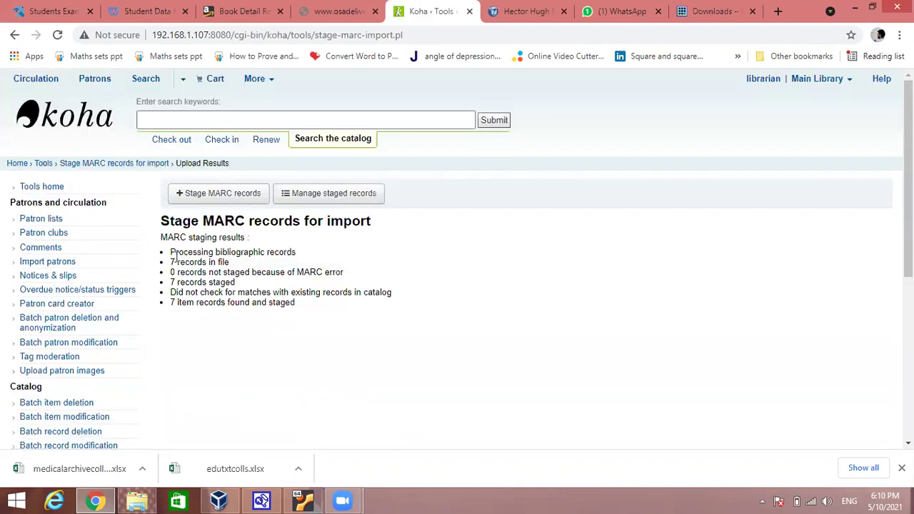
Step: Review the MARC staging results and open the management page for the staged records
scroll(175, 257, "down", 2)
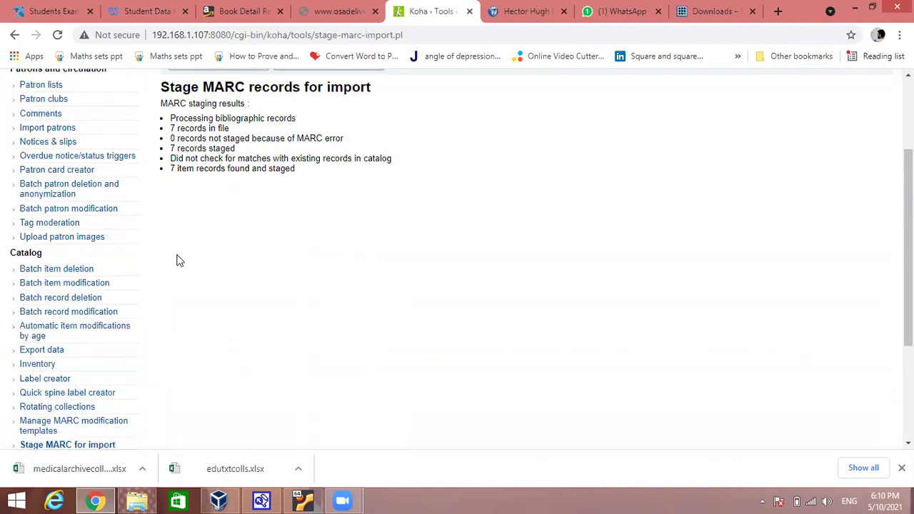
scroll(180, 242, "up", 1)
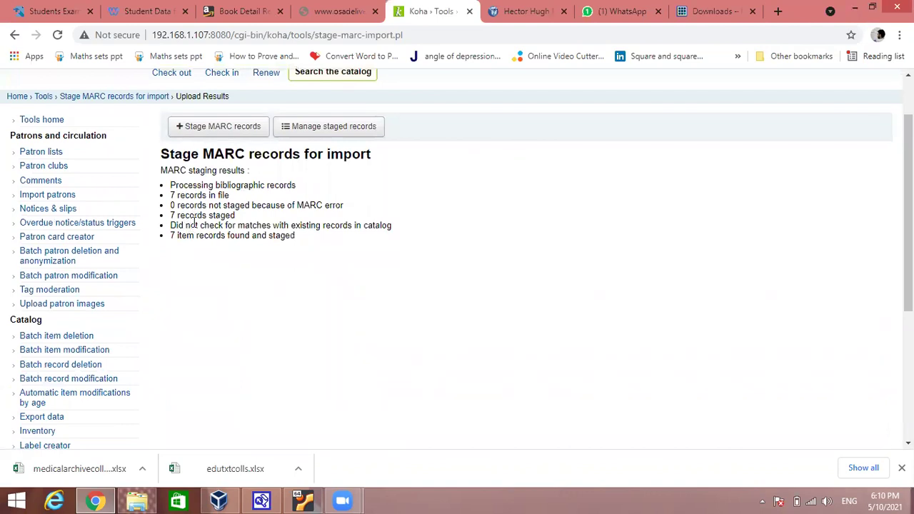
left_click(313, 126)
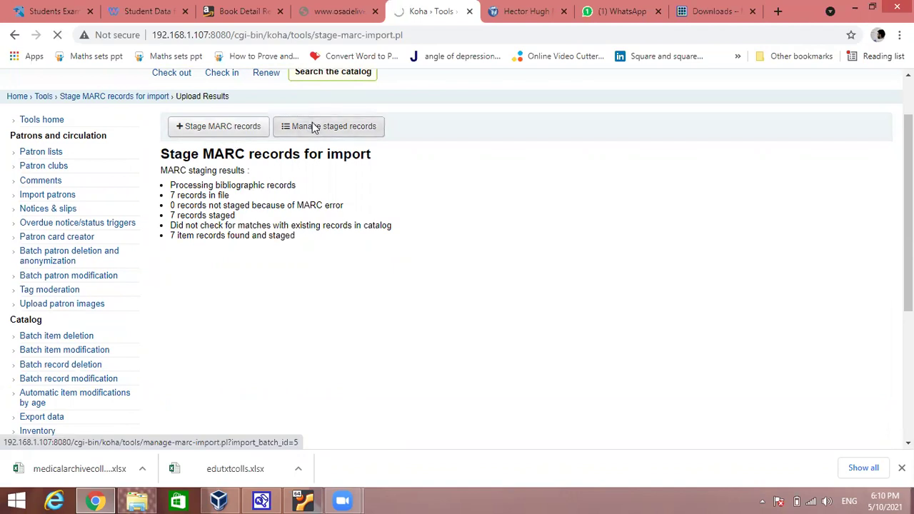